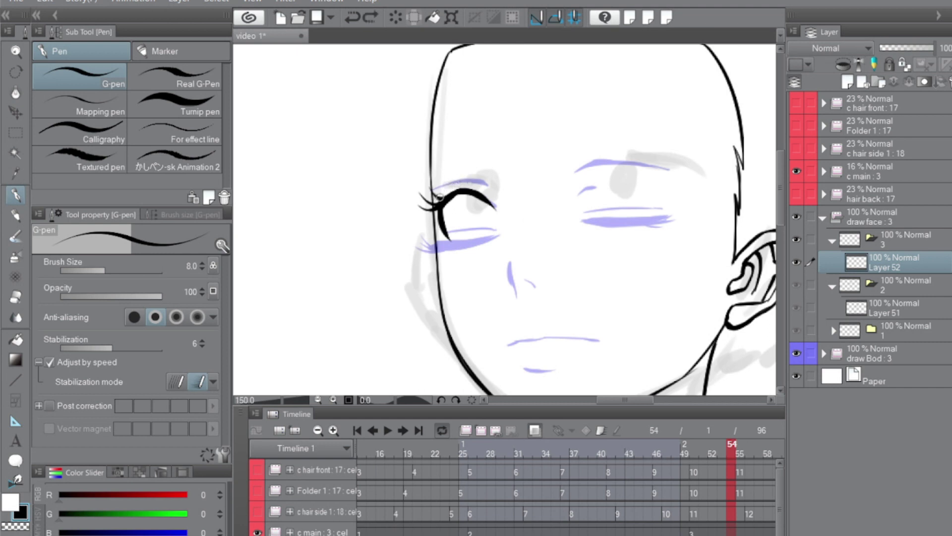
Ink the outer lashes, dark outer corner and eyelid crease of the far eye.
{"action": "mouse_move", "coordinate": [439, 197]}
{"action": "left_mouse_down"}
{"action": "mouse_move", "coordinate": [497, 200]}
{"action": "mouse_move", "coordinate": [494, 189]}
{"action": "mouse_move", "coordinate": [490, 212]}
{"action": "mouse_move", "coordinate": [463, 239]}
{"action": "mouse_move", "coordinate": [481, 243]}
{"action": "left_mouse_up"}
{"action": "key", "text": "ctrl+t"}
{"action": "key", "text": "Return"}
{"action": "key", "text": "ctrl+z"}
{"action": "left_click_drag", "start_coordinate": [460, 204], "coordinate": [499, 232]}
{"action": "key", "text": "ctrl+z"}
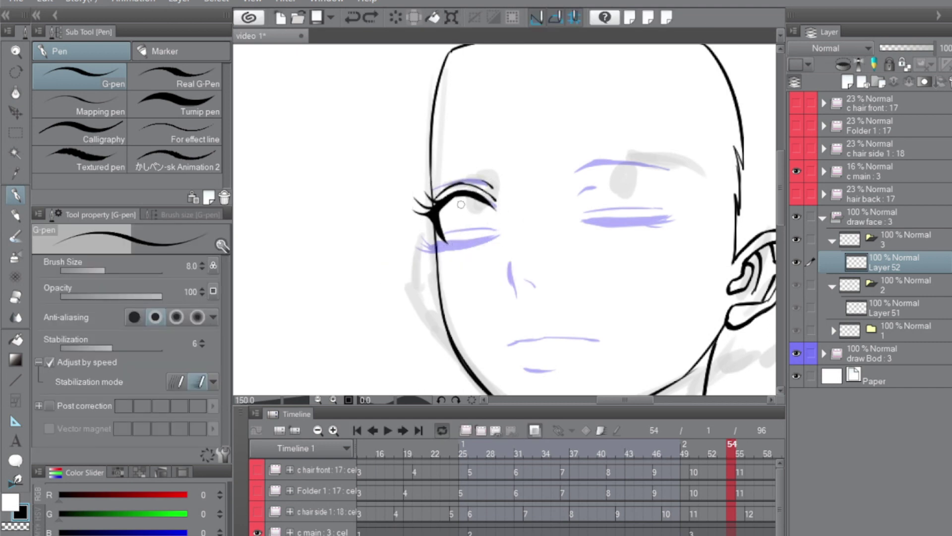
Draw the far eye's oval iris and lower lashes, and shift the eye slightly toward the nose.
{"action": "mouse_move", "coordinate": [461, 203]}
{"action": "left_mouse_down"}
{"action": "mouse_move", "coordinate": [487, 199]}
{"action": "mouse_move", "coordinate": [490, 235]}
{"action": "left_mouse_up"}
{"action": "left_click_drag", "start_coordinate": [492, 201], "coordinate": [493, 231]}
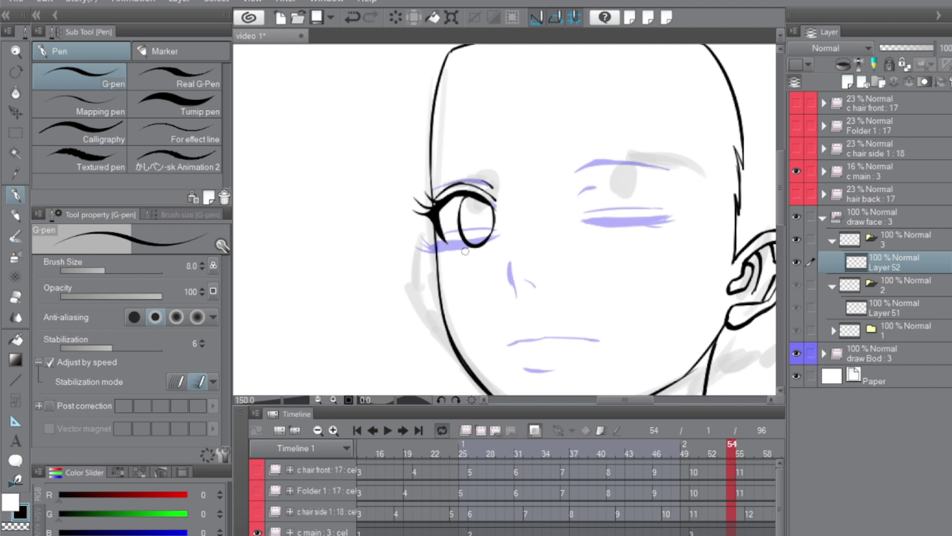
{"action": "key", "text": "ctrl+minus"}
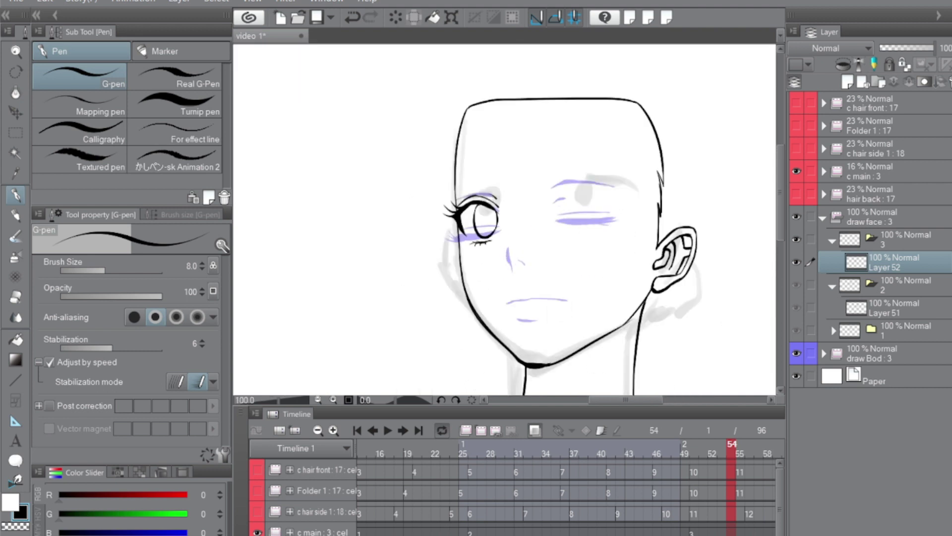
{"action": "key", "text": "ctrl+t"}
{"action": "left_click_drag", "start_coordinate": [499, 221], "coordinate": [503, 219]}
{"action": "key", "text": "Return"}
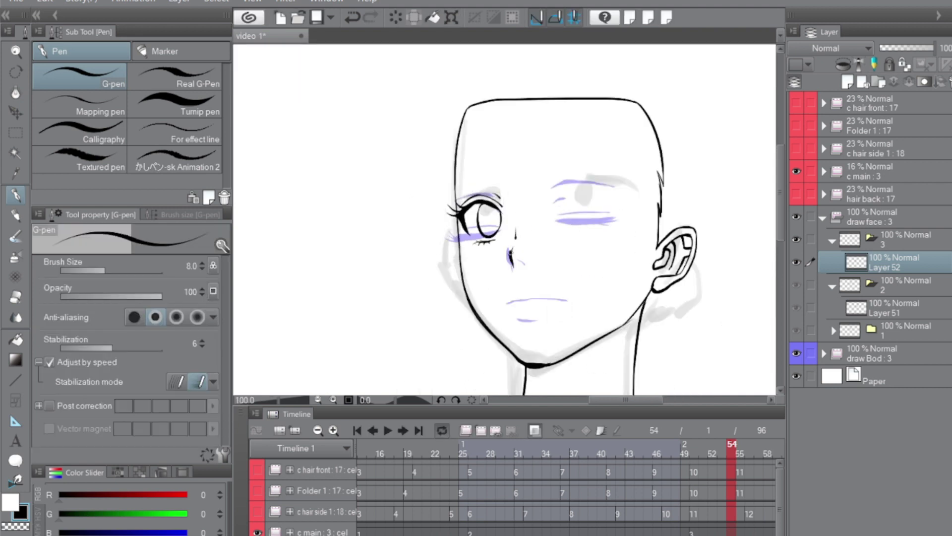
Ink the far eyebrow, the slightly open mouth and the lower-lip shadow at frame 53.
{"action": "mouse_move", "coordinate": [736, 457]}
{"action": "left_mouse_down"}
{"action": "mouse_move", "coordinate": [436, 449]}
{"action": "mouse_move", "coordinate": [655, 449]}
{"action": "left_mouse_up"}
{"action": "key", "text": "e"}
{"action": "key", "text": "p"}
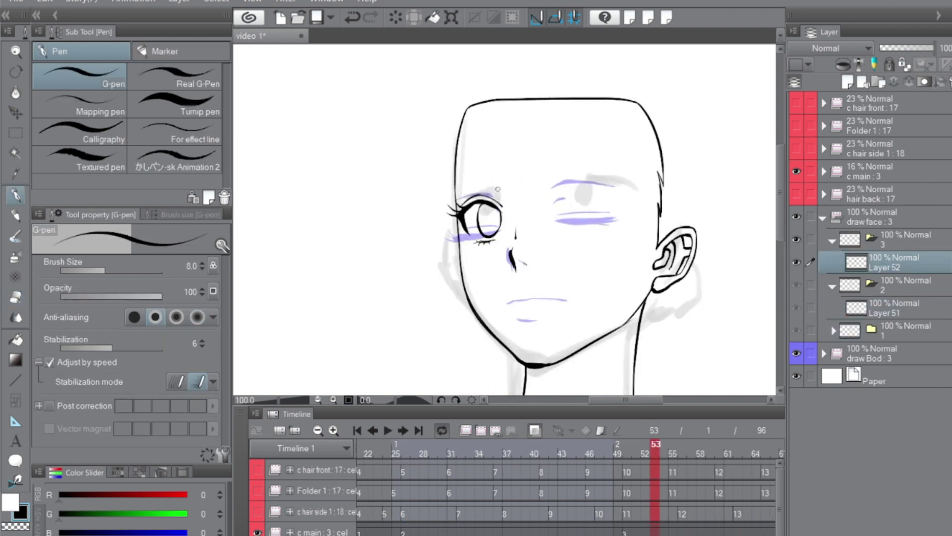
{"action": "left_click_drag", "start_coordinate": [493, 169], "coordinate": [466, 174]}
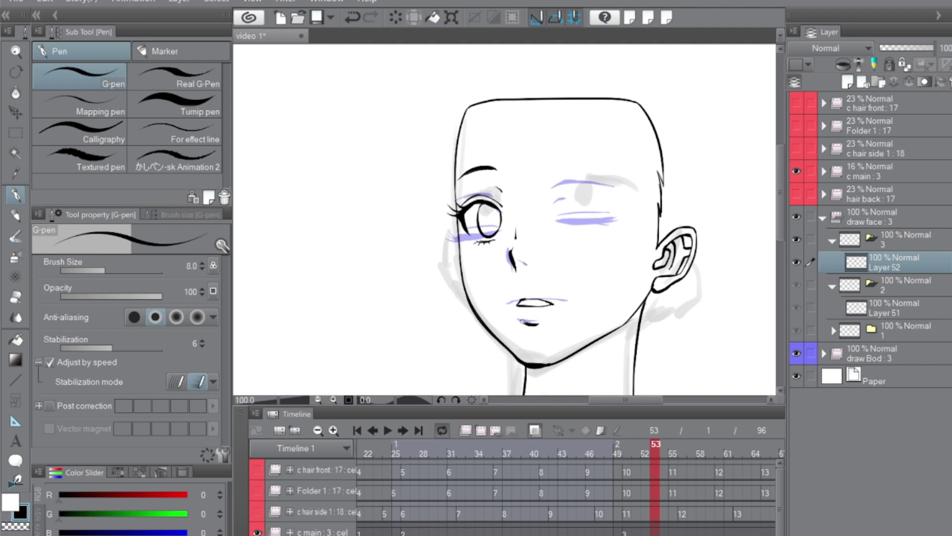
Ink the near eye's thick curved upper lash line, extending it past the outer corner.
{"action": "key", "text": "ctrl+plus"}
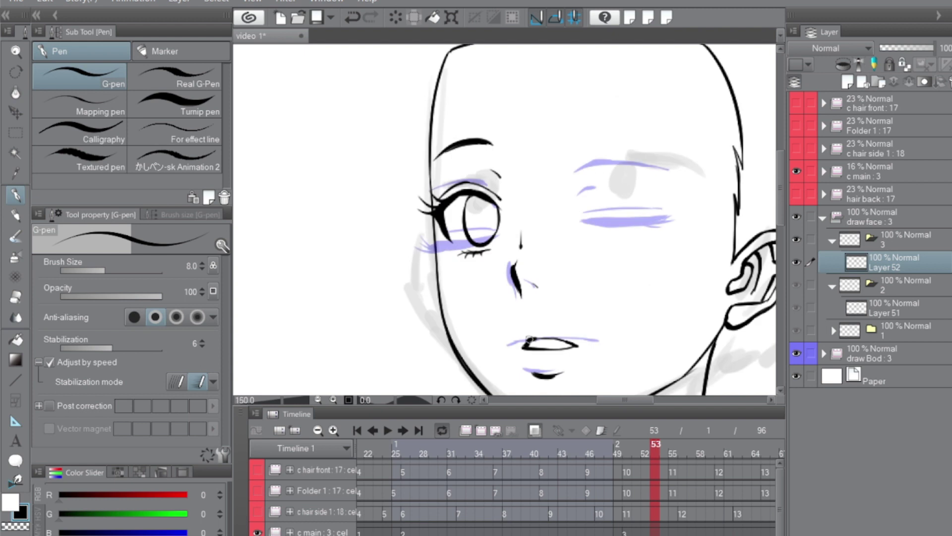
{"action": "mouse_move", "coordinate": [584, 205]}
{"action": "left_mouse_down"}
{"action": "mouse_move", "coordinate": [626, 184]}
{"action": "mouse_move", "coordinate": [646, 185]}
{"action": "left_mouse_up"}
{"action": "key", "text": "ctrl+z"}
{"action": "key", "text": "ctrl+z"}
{"action": "left_click_drag", "start_coordinate": [599, 190], "coordinate": [656, 190]}
{"action": "left_click_drag", "start_coordinate": [634, 186], "coordinate": [687, 195]}
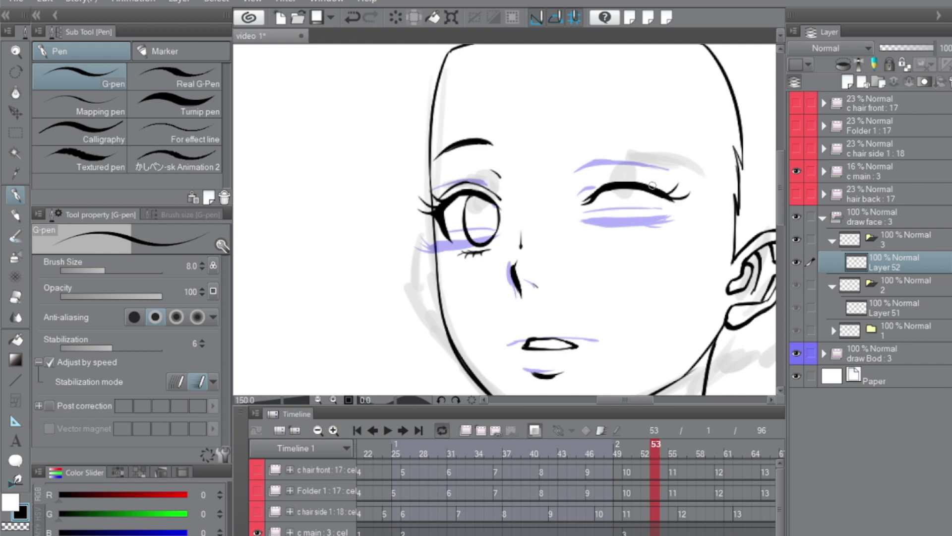
Draw the near eye's eyelid crease, outer lashes and dark outer corner.
{"action": "key", "text": "ctrl+z"}
{"action": "left_click_drag", "start_coordinate": [585, 191], "coordinate": [613, 174]}
{"action": "mouse_move", "coordinate": [601, 178]}
{"action": "left_mouse_down"}
{"action": "mouse_move", "coordinate": [653, 180]}
{"action": "mouse_move", "coordinate": [669, 197]}
{"action": "left_mouse_up"}
{"action": "key", "text": "ctrl+z"}
{"action": "key", "text": "ctrl+z"}
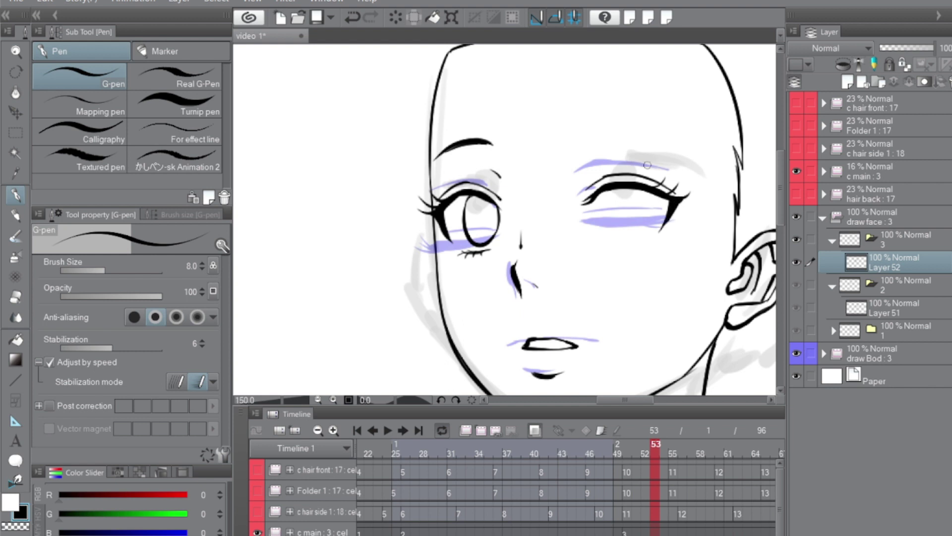
Select the near eye, widen it slightly with a free transform and deselect it.
{"action": "key", "text": "m"}
{"action": "left_click_drag", "start_coordinate": [566, 150], "coordinate": [705, 262]}
{"action": "key", "text": "ctrl+t"}
{"action": "left_click_drag", "start_coordinate": [705, 149], "coordinate": [714, 148]}
{"action": "mouse_move", "coordinate": [565, 149]}
{"action": "left_mouse_down"}
{"action": "mouse_move", "coordinate": [565, 141]}
{"action": "mouse_move", "coordinate": [631, 130]}
{"action": "mouse_move", "coordinate": [656, 138]}
{"action": "left_mouse_up"}
{"action": "key", "text": "Return"}
{"action": "key", "text": "p"}
{"action": "key", "text": "ctrl+d"}
Ink the arched eyebrow above the near eye.
{"action": "left_click_drag", "start_coordinate": [589, 135], "coordinate": [665, 139]}
{"action": "key", "text": "ctrl+z"}
{"action": "key", "text": "ctrl+z"}
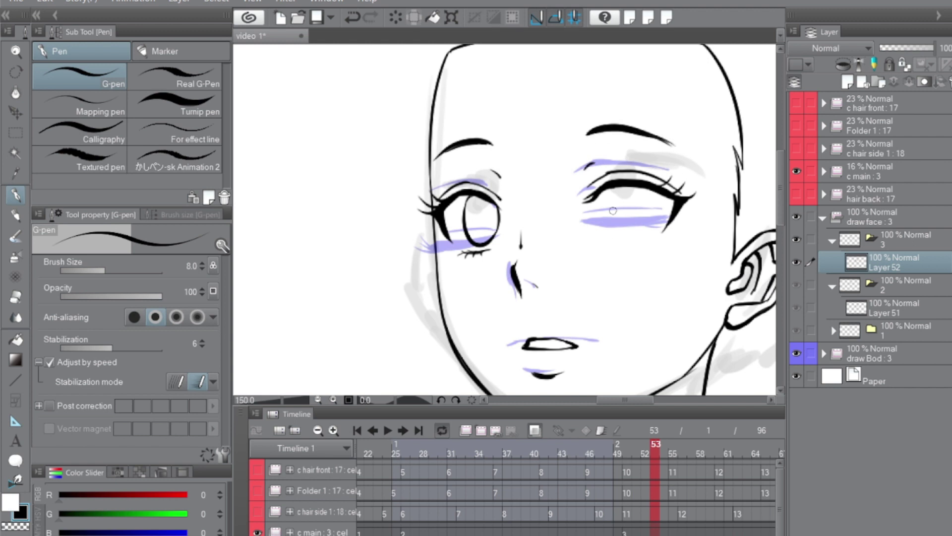
Draw the near eye's oval iris and the short lower lashes beneath it.
{"action": "mouse_move", "coordinate": [606, 198]}
{"action": "left_mouse_down"}
{"action": "mouse_move", "coordinate": [642, 227]}
{"action": "mouse_move", "coordinate": [647, 215]}
{"action": "left_mouse_up"}
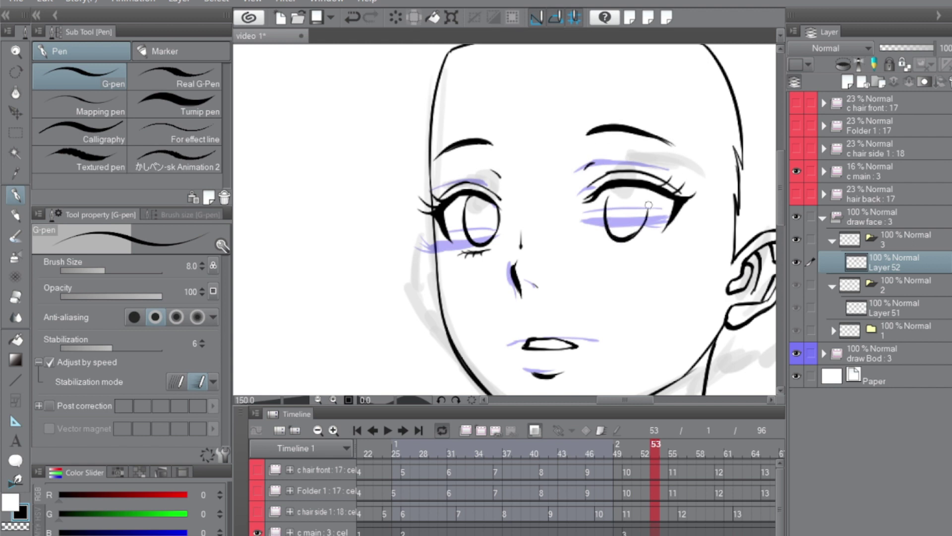
{"action": "left_click_drag", "start_coordinate": [611, 185], "coordinate": [605, 209]}
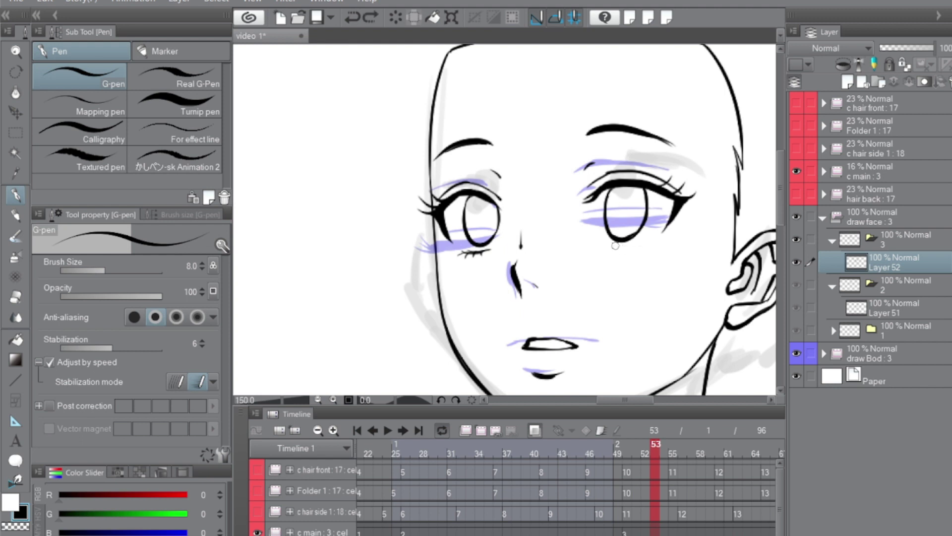
{"action": "left_click_drag", "start_coordinate": [610, 246], "coordinate": [642, 247]}
Flip the canvas horizontally and thicken the near eye's upper lash line, adding fine outer lashes.
{"action": "key", "text": "ctrl+minus"}
{"action": "key", "text": "ctrl+minus"}
{"action": "left_click_drag", "start_coordinate": [733, 293], "coordinate": [733, 233]}
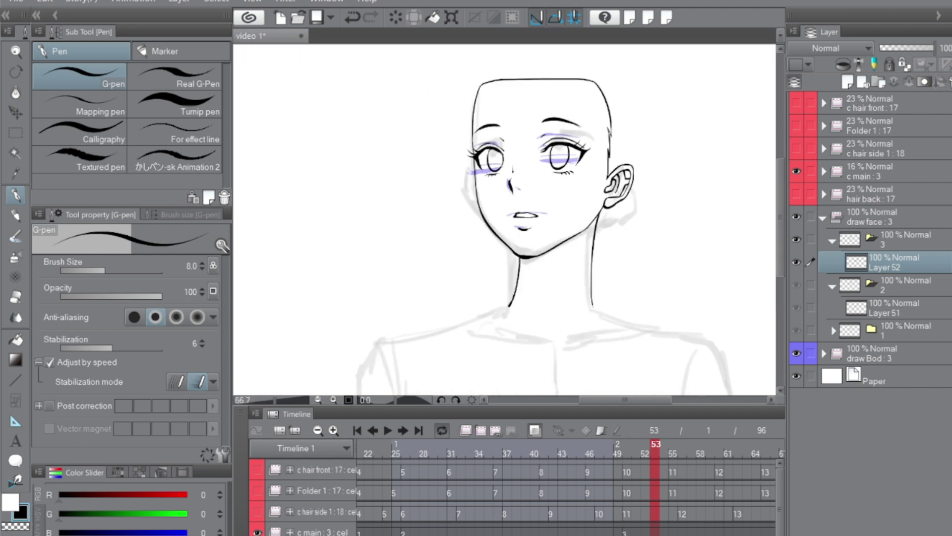
{"action": "key", "text": "h"}
{"action": "key", "text": "ctrl+plus"}
{"action": "key", "text": "ctrl+plus"}
{"action": "mouse_move", "coordinate": [358, 63]}
{"action": "left_mouse_down"}
{"action": "mouse_move", "coordinate": [496, 213]}
{"action": "mouse_move", "coordinate": [475, 194]}
{"action": "left_mouse_up"}
{"action": "key", "text": "e"}
{"action": "key", "text": "p"}
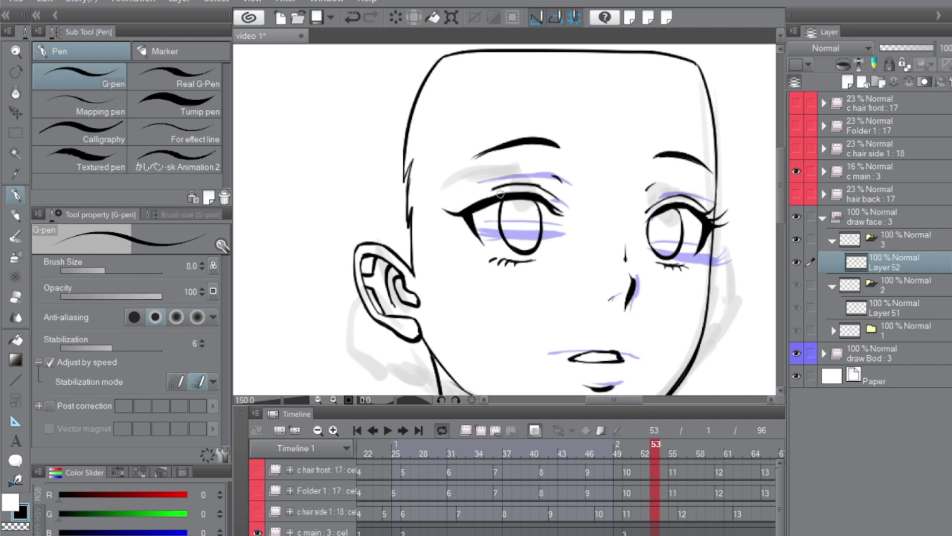
{"action": "key", "text": "ctrl+z"}
{"action": "mouse_move", "coordinate": [488, 199]}
{"action": "left_mouse_down"}
{"action": "mouse_move", "coordinate": [529, 192]}
{"action": "mouse_move", "coordinate": [493, 197]}
{"action": "mouse_move", "coordinate": [509, 184]}
{"action": "left_mouse_up"}
{"action": "left_click_drag", "start_coordinate": [463, 206], "coordinate": [508, 186]}
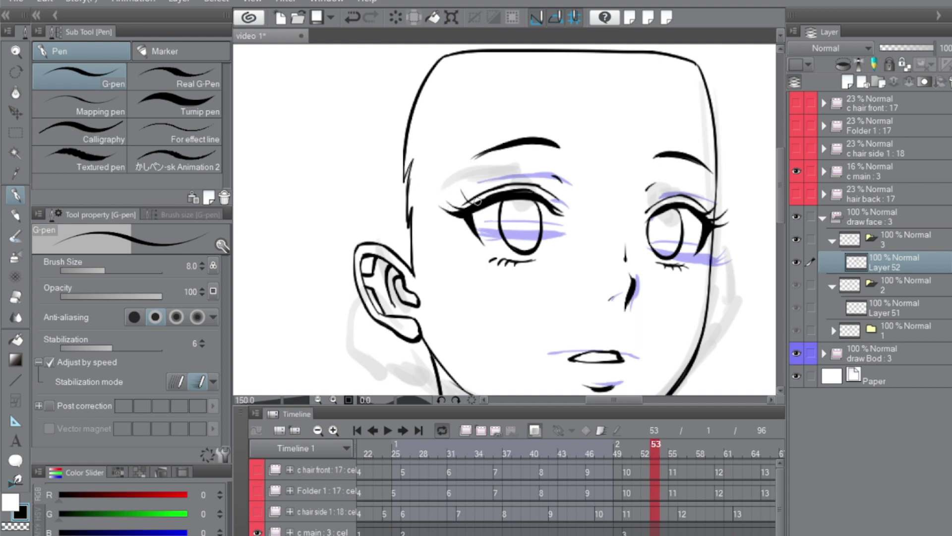
Clean up the near eye's outer corner with the hard eraser and the G-pen.
{"action": "key", "text": "e"}
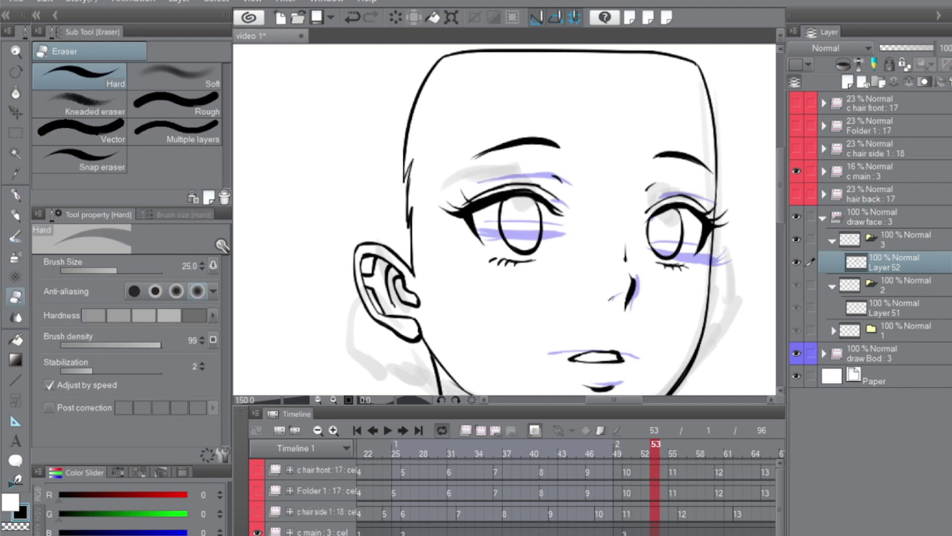
{"action": "key", "text": "p"}
{"action": "key", "text": "e"}
{"action": "mouse_move", "coordinate": [479, 219]}
{"action": "left_mouse_down"}
{"action": "mouse_move", "coordinate": [489, 241]}
{"action": "mouse_move", "coordinate": [481, 245]}
{"action": "left_mouse_up"}
{"action": "key", "text": "p"}
{"action": "key", "text": "e"}
{"action": "key", "text": "p"}
Erase and redraw the upper outline of the near eye's iris.
{"action": "key", "text": "ctrl+minus"}
{"action": "key", "text": "ctrl+minus"}
{"action": "key", "text": "ctrl+minus"}
{"action": "key", "text": "h"}
{"action": "key", "text": "ctrl+plus"}
{"action": "key", "text": "ctrl+plus"}
{"action": "key", "text": "ctrl+plus"}
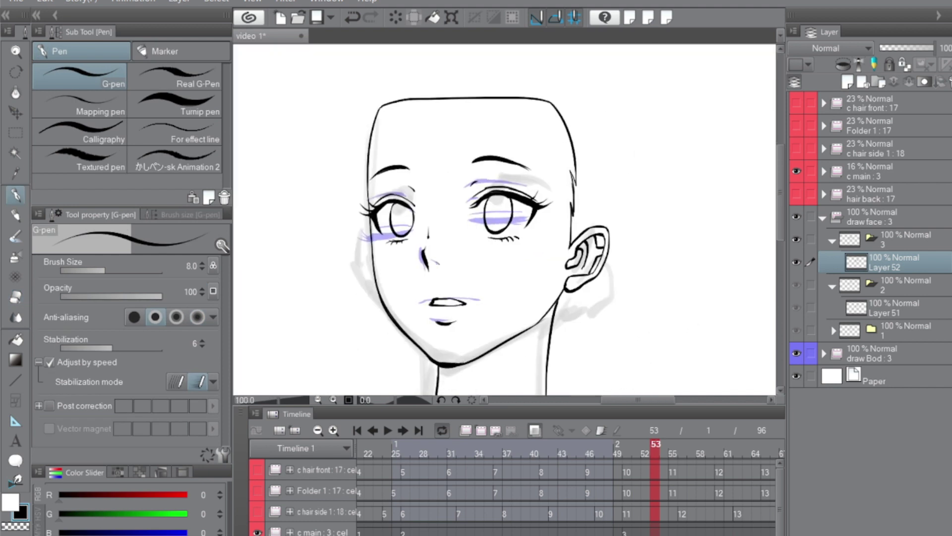
{"action": "key", "text": "e"}
{"action": "key", "text": "p"}
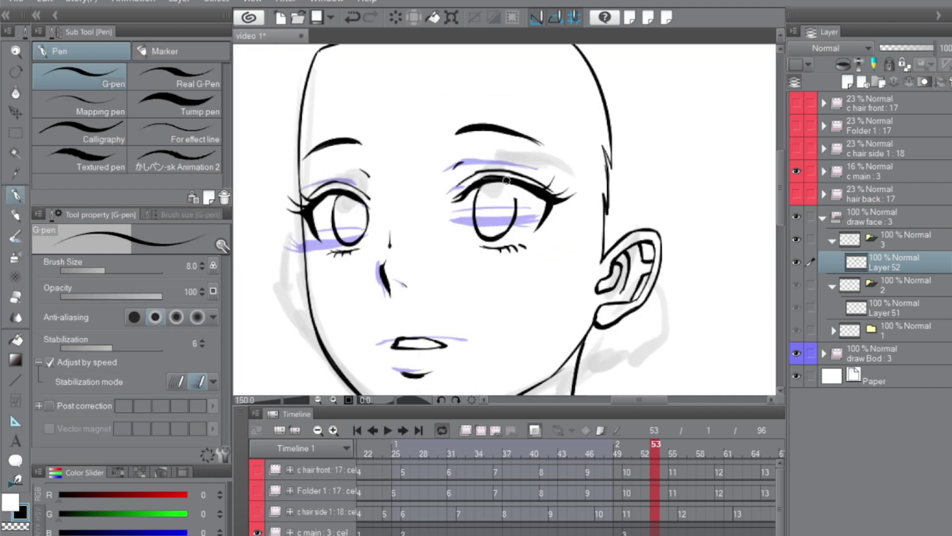
Flip the canvas horizontally and collapse cels 2 and 3 and the draw face folder.
{"action": "key", "text": "ctrl+minus"}
{"action": "key", "text": "ctrl+minus"}
{"action": "key", "text": "ctrl+minus"}
{"action": "key", "text": "ctrl+plus"}
{"action": "mouse_move", "coordinate": [650, 496]}
{"action": "left_mouse_down"}
{"action": "mouse_move", "coordinate": [380, 498]}
{"action": "mouse_move", "coordinate": [774, 497]}
{"action": "mouse_move", "coordinate": [411, 498]}
{"action": "mouse_move", "coordinate": [585, 498]}
{"action": "mouse_move", "coordinate": [424, 477]}
{"action": "mouse_move", "coordinate": [895, 462]}
{"action": "left_mouse_up"}
{"action": "key", "text": "h"}
{"action": "key", "text": "ctrl+plus"}
{"action": "left_click", "coordinate": [833, 286]}
{"action": "left_click", "coordinate": [832, 241]}
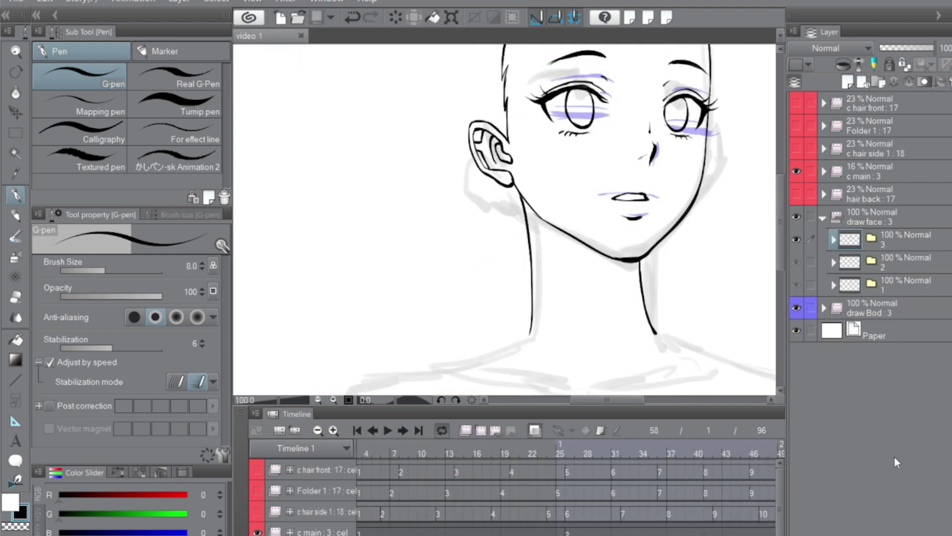
{"action": "left_click_drag", "start_coordinate": [595, 224], "coordinate": [599, 257]}
{"action": "left_click", "coordinate": [823, 217]}
Set the palette color of the draw face folder to blue.
{"action": "left_click", "coordinate": [878, 217]}
{"action": "left_click", "coordinate": [802, 65]}
{"action": "left_click", "coordinate": [819, 161]}
{"action": "left_click_drag", "start_coordinate": [727, 249], "coordinate": [694, 268]}
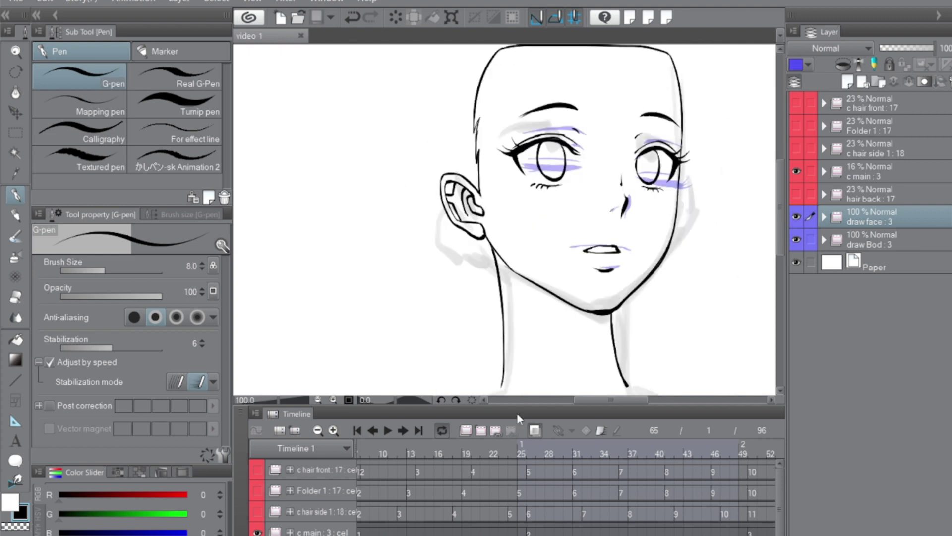
Create a new animation folder with a new cel in it and save the file.
{"action": "left_click", "coordinate": [465, 431]}
{"action": "left_click", "coordinate": [481, 430]}
{"action": "key", "text": "ctrl+s"}
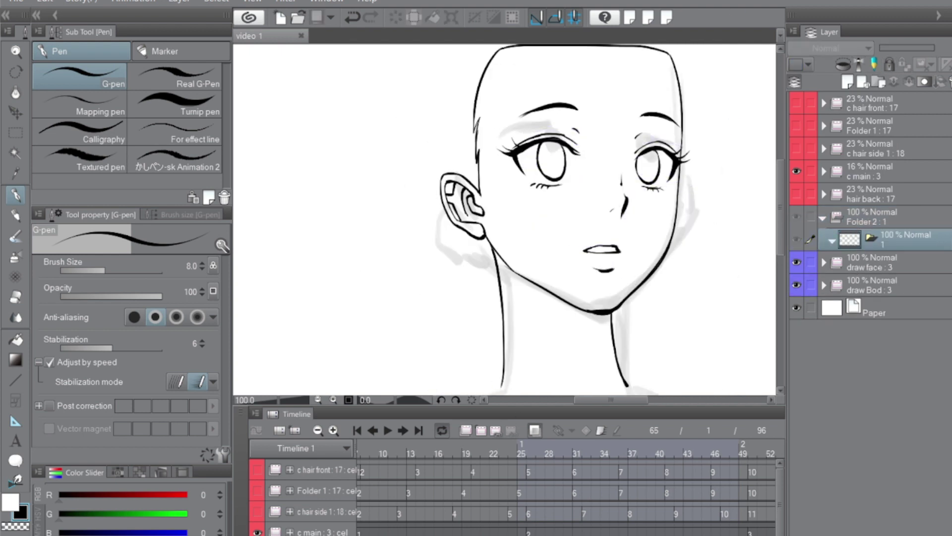
Ink the cheek and jaw contour of cel 2b at frame 49 between the onion-skin lines, adding a second raster layer.
{"action": "mouse_move", "coordinate": [413, 47]}
{"action": "left_mouse_down"}
{"action": "mouse_move", "coordinate": [412, 154]}
{"action": "mouse_move", "coordinate": [436, 266]}
{"action": "mouse_move", "coordinate": [520, 358]}
{"action": "mouse_move", "coordinate": [556, 364]}
{"action": "left_mouse_up"}
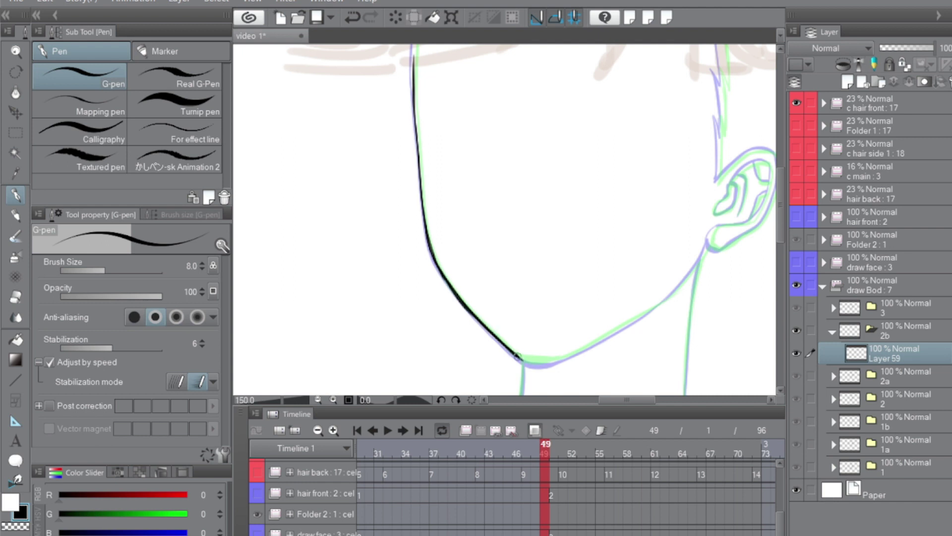
{"action": "left_click_drag", "start_coordinate": [451, 153], "coordinate": [515, 307]}
{"action": "left_click_drag", "start_coordinate": [493, 132], "coordinate": [478, 223]}
{"action": "left_click_drag", "start_coordinate": [596, 198], "coordinate": [431, 164]}
{"action": "key", "text": "ctrl+shift+n"}
{"action": "mouse_move", "coordinate": [617, 300]}
{"action": "left_mouse_down"}
{"action": "mouse_move", "coordinate": [621, 228]}
{"action": "mouse_move", "coordinate": [604, 110]}
{"action": "left_mouse_up"}
{"action": "left_click_drag", "start_coordinate": [694, 331], "coordinate": [721, 200]}
Flip the canvas horizontally and ink the earlobe and outer ear edge on cel 2b.
{"action": "key", "text": "h"}
{"action": "left_click_drag", "start_coordinate": [373, 228], "coordinate": [426, 296]}
{"action": "key", "text": "ctrl+z"}
{"action": "left_click_drag", "start_coordinate": [412, 297], "coordinate": [384, 229]}
{"action": "mouse_move", "coordinate": [393, 149]}
{"action": "left_mouse_down"}
{"action": "mouse_move", "coordinate": [389, 196]}
{"action": "mouse_move", "coordinate": [405, 256]}
{"action": "mouse_move", "coordinate": [456, 348]}
{"action": "left_mouse_up"}
{"action": "left_click_drag", "start_coordinate": [377, 119], "coordinate": [539, 177]}
{"action": "mouse_move", "coordinate": [521, 145]}
{"action": "left_mouse_down"}
{"action": "mouse_move", "coordinate": [531, 198]}
{"action": "mouse_move", "coordinate": [552, 208]}
{"action": "left_mouse_up"}
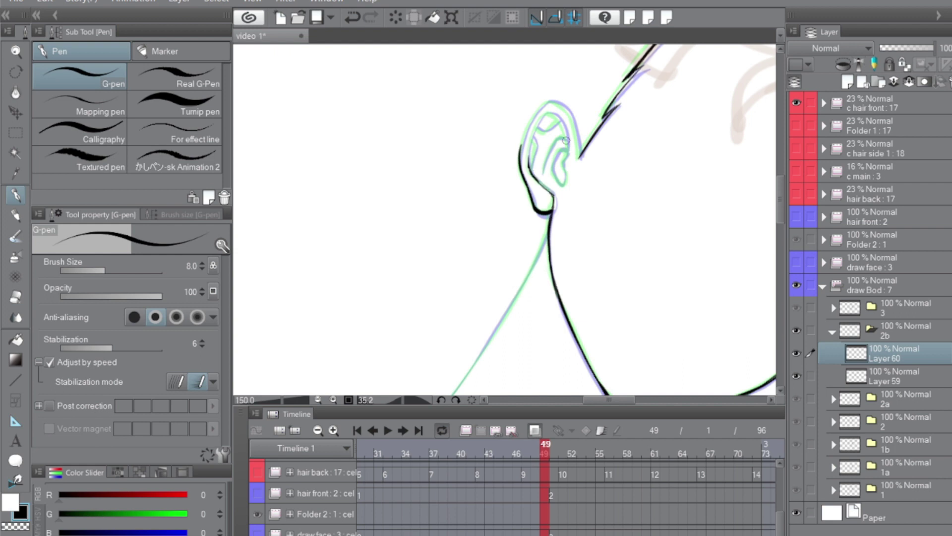
Ink the ear's upper rim and inner folds on cel 2b.
{"action": "mouse_move", "coordinate": [565, 124]}
{"action": "left_mouse_down"}
{"action": "mouse_move", "coordinate": [565, 170]}
{"action": "mouse_move", "coordinate": [552, 169]}
{"action": "mouse_move", "coordinate": [565, 149]}
{"action": "left_mouse_up"}
{"action": "left_click_drag", "start_coordinate": [571, 114], "coordinate": [579, 157]}
{"action": "mouse_move", "coordinate": [520, 146]}
{"action": "left_mouse_down"}
{"action": "mouse_move", "coordinate": [556, 98]}
{"action": "mouse_move", "coordinate": [547, 104]}
{"action": "mouse_move", "coordinate": [571, 113]}
{"action": "left_mouse_up"}
{"action": "left_click_drag", "start_coordinate": [530, 158], "coordinate": [546, 116]}
{"action": "left_click_drag", "start_coordinate": [543, 174], "coordinate": [565, 136]}
{"action": "key", "text": "ctrl+z"}
Ink the remaining side and top of the head outline on cel 2b.
{"action": "left_click_drag", "start_coordinate": [714, 346], "coordinate": [659, 243]}
{"action": "left_click_drag", "start_coordinate": [670, 204], "coordinate": [694, 312]}
{"action": "left_click_drag", "start_coordinate": [491, 99], "coordinate": [511, 296]}
{"action": "left_click_drag", "start_coordinate": [511, 296], "coordinate": [507, 315]}
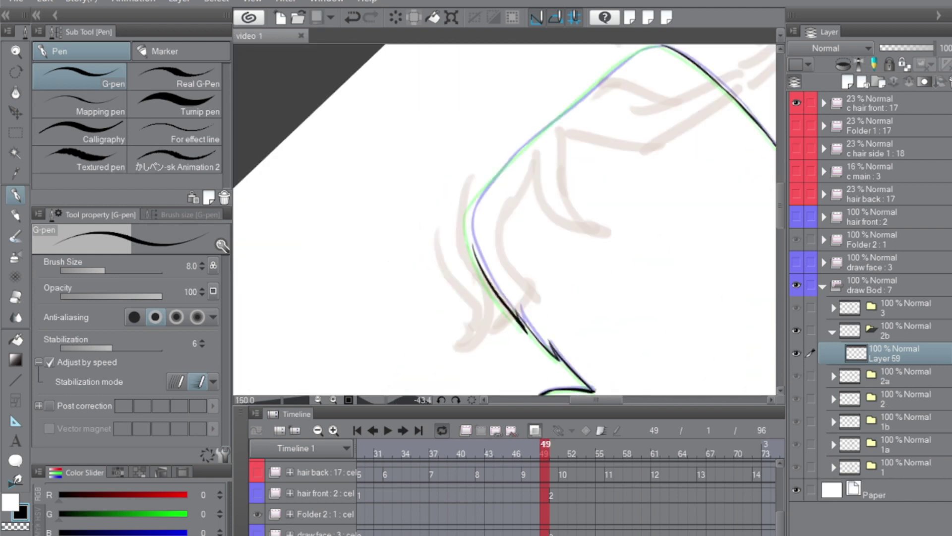
{"action": "mouse_move", "coordinate": [471, 209]}
{"action": "left_mouse_down"}
{"action": "mouse_move", "coordinate": [475, 258]}
{"action": "mouse_move", "coordinate": [617, 65]}
{"action": "left_mouse_up"}
{"action": "mouse_move", "coordinate": [618, 99]}
{"action": "left_mouse_down"}
{"action": "mouse_move", "coordinate": [546, 210]}
{"action": "mouse_move", "coordinate": [595, 155]}
{"action": "left_mouse_up"}
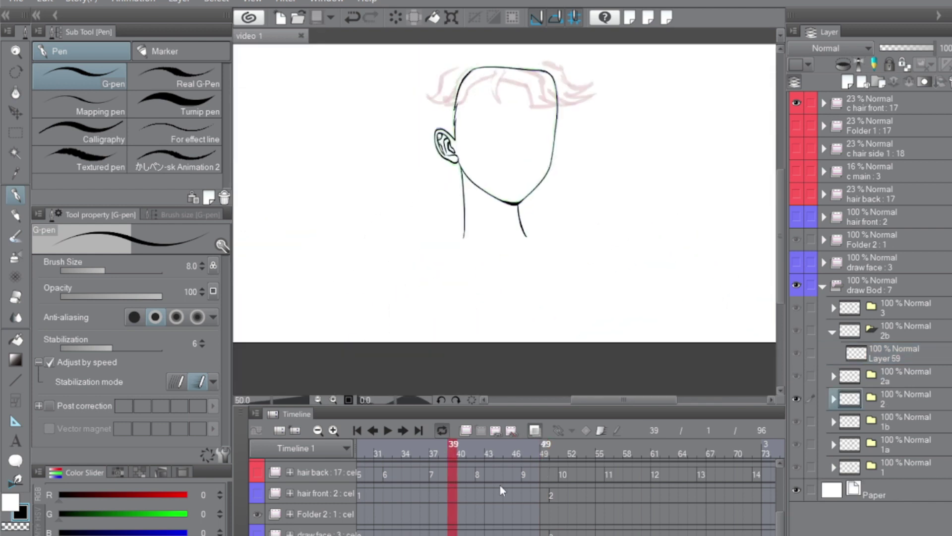
Play back the animation to check the movement of the inked head.
{"action": "left_click", "coordinate": [387, 430]}
{"action": "left_click", "coordinate": [387, 431]}
{"action": "left_click_drag", "start_coordinate": [478, 496], "coordinate": [342, 494]}
{"action": "left_click", "coordinate": [388, 431]}
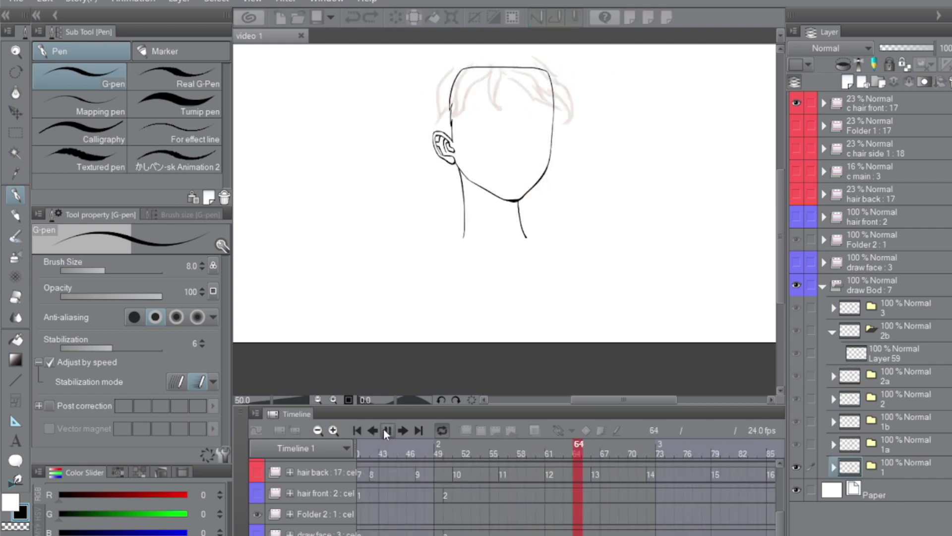
{"action": "left_click", "coordinate": [388, 430]}
Add a new cel to the draw face folder and assign cel 1a to frame 22.
{"action": "left_click", "coordinate": [824, 263]}
{"action": "left_click", "coordinate": [882, 325]}
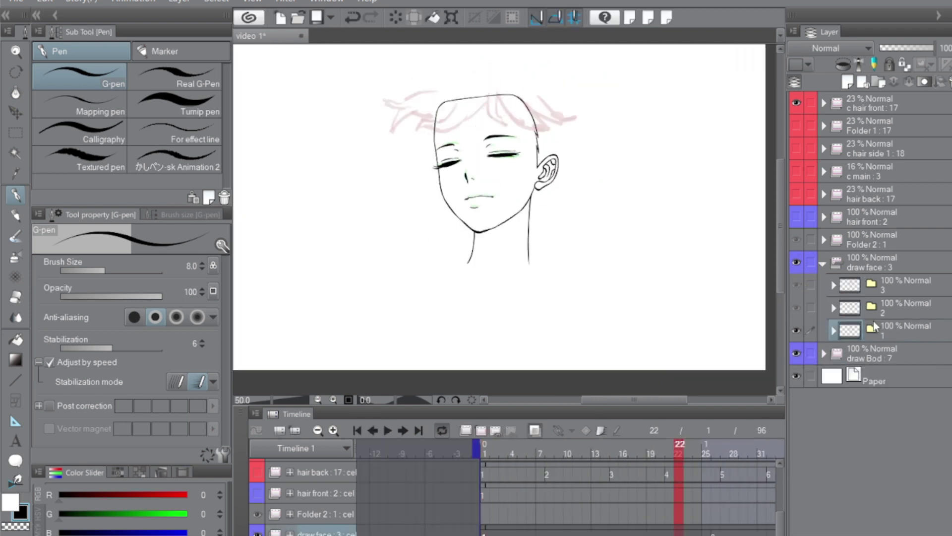
{"action": "left_click", "coordinate": [481, 431]}
{"action": "left_click", "coordinate": [496, 430]}
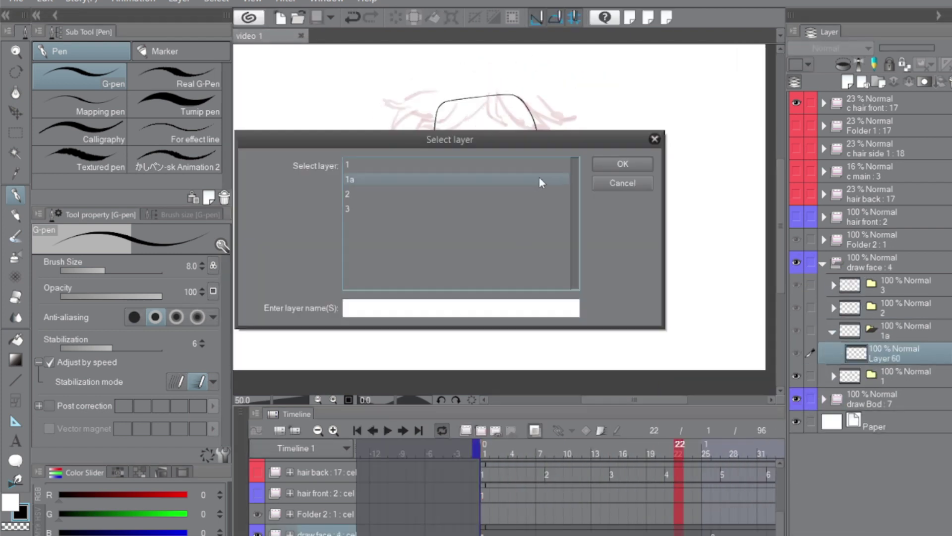
{"action": "left_click", "coordinate": [623, 164]}
Ink the nose, closed mouth line and lower-lip shadow on cel 1a between the onion-skin lines.
{"action": "scroll", "coordinate": [441, 159], "scroll_direction": "up", "scroll_amount": 4}
{"action": "left_click_drag", "start_coordinate": [541, 202], "coordinate": [549, 237]}
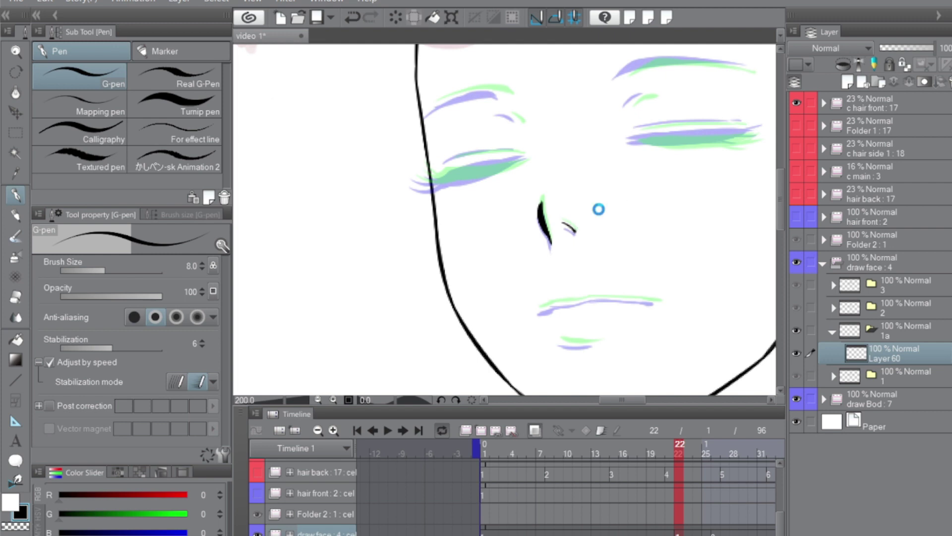
{"action": "left_click_drag", "start_coordinate": [599, 209], "coordinate": [494, 228]}
{"action": "left_click_drag", "start_coordinate": [433, 332], "coordinate": [552, 323]}
{"action": "key", "text": "ctrl+z"}
{"action": "left_click_drag", "start_coordinate": [455, 362], "coordinate": [483, 364]}
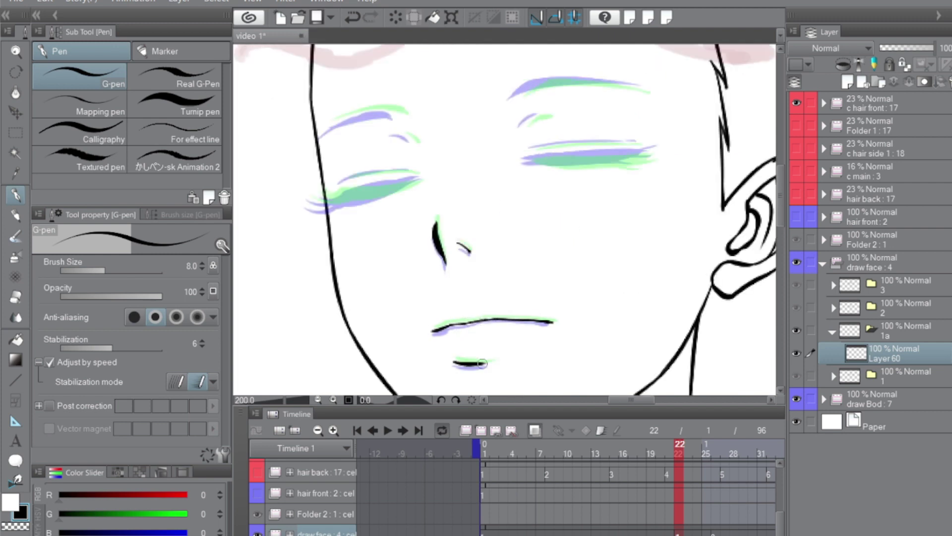
Ink both eyebrows and the small inner-eye creases on new layers of cel 1a.
{"action": "mouse_move", "coordinate": [412, 151]}
{"action": "left_mouse_down"}
{"action": "mouse_move", "coordinate": [432, 272]}
{"action": "mouse_move", "coordinate": [434, 263]}
{"action": "left_mouse_up"}
{"action": "key", "text": "ctrl+shift+n"}
{"action": "left_click_drag", "start_coordinate": [544, 246], "coordinate": [562, 237]}
{"action": "key", "text": "ctrl+shift+n"}
{"action": "left_click_drag", "start_coordinate": [342, 253], "coordinate": [415, 231]}
{"action": "left_click_drag", "start_coordinate": [401, 231], "coordinate": [421, 235]}
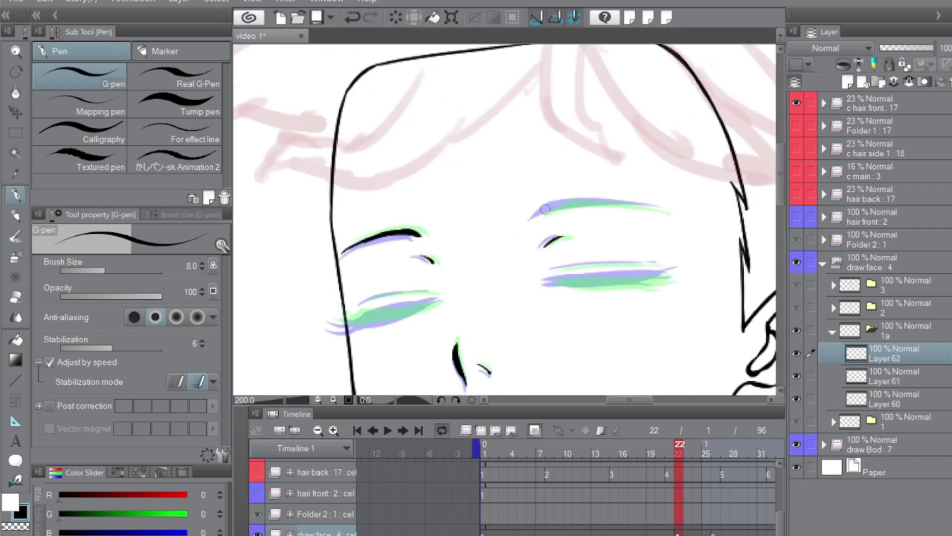
{"action": "mouse_move", "coordinate": [545, 210]}
{"action": "left_mouse_down"}
{"action": "mouse_move", "coordinate": [610, 200]}
{"action": "mouse_move", "coordinate": [670, 211]}
{"action": "left_mouse_up"}
Ink the far closed eye with its lashes and eyelid crease on a new layer of cel 1a.
{"action": "key", "text": "ctrl+shift+n"}
{"action": "mouse_move", "coordinate": [330, 318]}
{"action": "left_mouse_down"}
{"action": "mouse_move", "coordinate": [370, 321]}
{"action": "mouse_move", "coordinate": [396, 308]}
{"action": "left_mouse_up"}
{"action": "mouse_move", "coordinate": [366, 320]}
{"action": "left_mouse_down"}
{"action": "mouse_move", "coordinate": [423, 308]}
{"action": "mouse_move", "coordinate": [405, 317]}
{"action": "left_mouse_up"}
{"action": "left_click_drag", "start_coordinate": [375, 318], "coordinate": [440, 300]}
{"action": "left_click_drag", "start_coordinate": [360, 304], "coordinate": [391, 295]}
{"action": "key", "text": "ctrl+z"}
{"action": "left_click_drag", "start_coordinate": [360, 304], "coordinate": [436, 292]}
Ink the near closed eye's eyelid crease and thick lash line on cel 1a.
{"action": "left_click_drag", "start_coordinate": [551, 270], "coordinate": [642, 263]}
{"action": "key", "text": "ctrl+z"}
{"action": "left_click_drag", "start_coordinate": [551, 270], "coordinate": [664, 263]}
{"action": "left_click_drag", "start_coordinate": [544, 284], "coordinate": [658, 285]}
{"action": "left_click_drag", "start_coordinate": [564, 284], "coordinate": [671, 273]}
{"action": "left_click_drag", "start_coordinate": [639, 281], "coordinate": [678, 270]}
{"action": "left_click_drag", "start_coordinate": [542, 287], "coordinate": [583, 274]}
{"action": "left_click_drag", "start_coordinate": [542, 285], "coordinate": [663, 273]}
Merge the layers of cel 1a down into a single layer.
{"action": "left_click_drag", "start_coordinate": [618, 386], "coordinate": [625, 263]}
{"action": "key", "text": "ctrl+minus"}
{"action": "key", "text": "ctrl+minus"}
{"action": "key", "text": "ctrl+minus"}
{"action": "key", "text": "ctrl+e"}
{"action": "key", "text": "ctrl+e"}
{"action": "key", "text": "ctrl+e"}
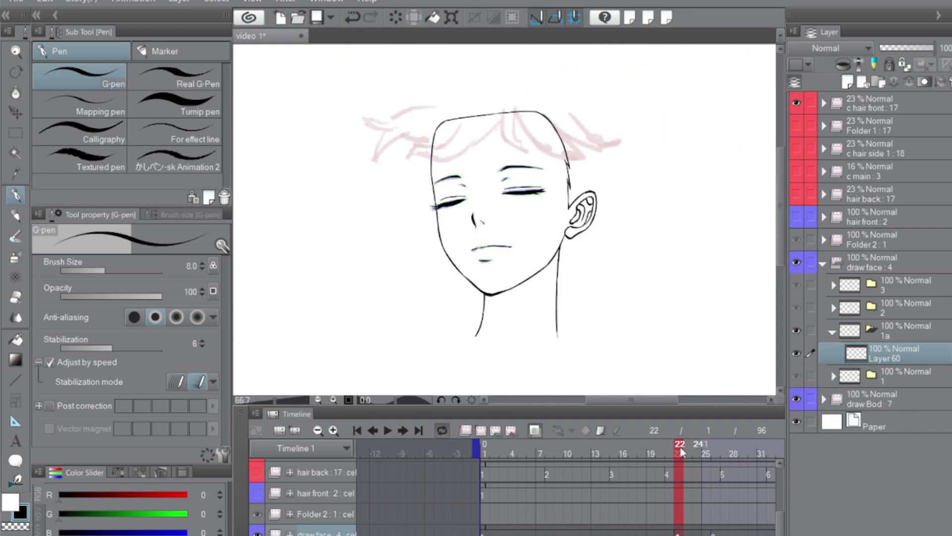
Add a new in-between cel at frame 24 of the draw face track, with an extra drawing layer in it.
{"action": "left_click_drag", "start_coordinate": [680, 452], "coordinate": [635, 451]}
{"action": "left_click", "coordinate": [551, 451]}
{"action": "left_click", "coordinate": [481, 430]}
{"action": "left_click", "coordinate": [542, 451]}
{"action": "scroll", "coordinate": [468, 211], "scroll_direction": "up", "scroll_amount": 3}
{"action": "key", "text": "ctrl+shift+n"}
Ink the nose and the far inner-eye crease on cel 1b, between the green and purple onion-skin guides.
{"action": "left_click_drag", "start_coordinate": [481, 217], "coordinate": [479, 228]}
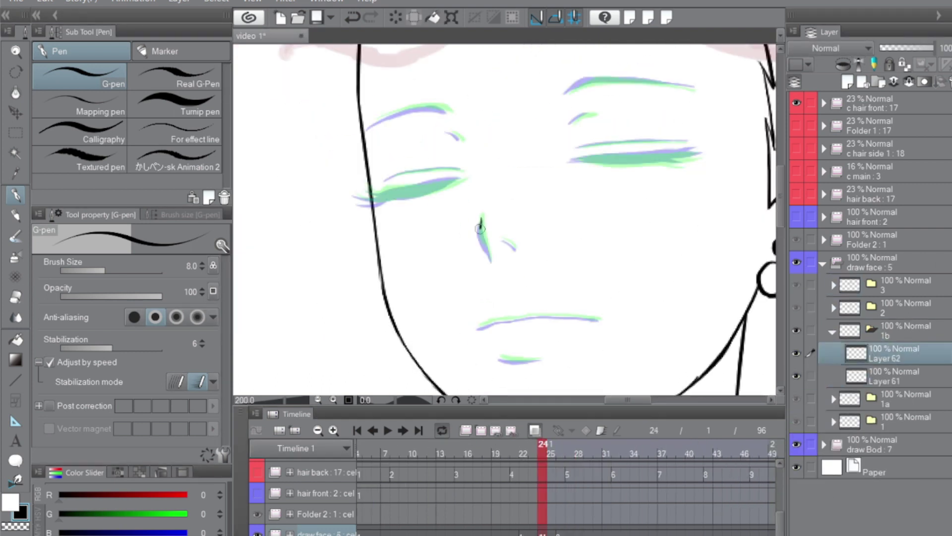
{"action": "key", "text": "ctrl+shift+n"}
{"action": "mouse_move", "coordinate": [449, 131]}
{"action": "left_mouse_down"}
{"action": "mouse_move", "coordinate": [461, 140]}
{"action": "mouse_move", "coordinate": [469, 235]}
{"action": "left_mouse_up"}
{"action": "key", "text": "ctrl+e"}
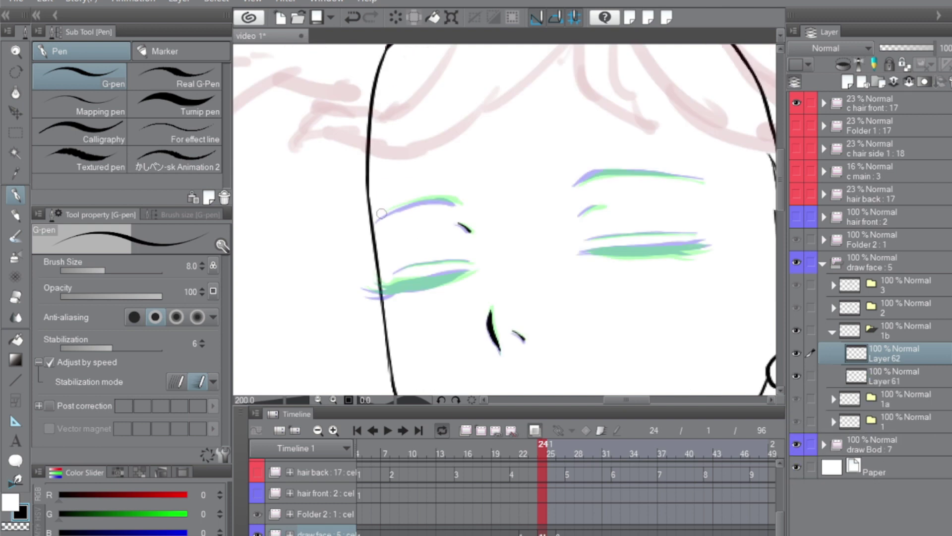
Ink both eyebrows and the near inner-eye crease on cel 1b.
{"action": "left_click_drag", "start_coordinate": [381, 215], "coordinate": [459, 203]}
{"action": "left_click_drag", "start_coordinate": [584, 213], "coordinate": [490, 229]}
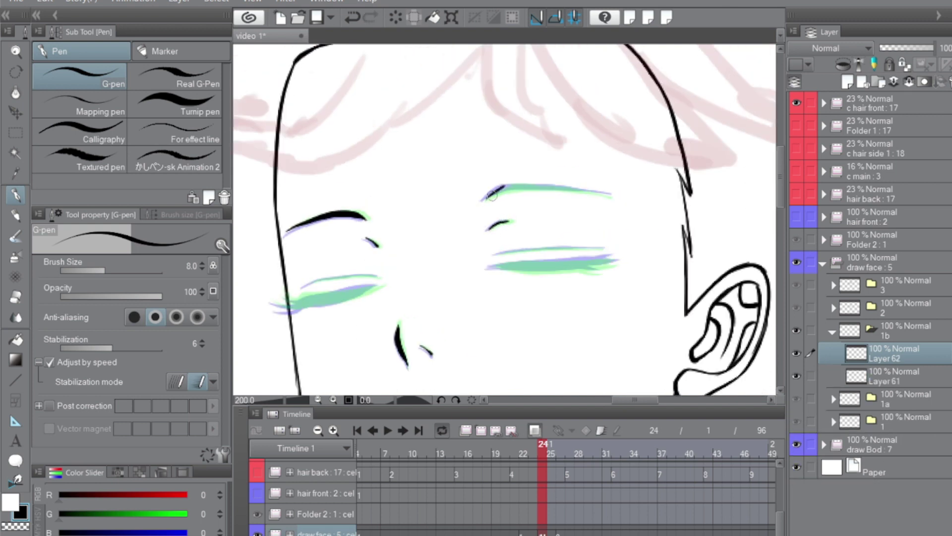
{"action": "left_click_drag", "start_coordinate": [491, 195], "coordinate": [613, 195]}
Ink the far closed eye on cel 1b with its thick lash line, eyelid crease and outer lashes.
{"action": "left_click_drag", "start_coordinate": [282, 298], "coordinate": [377, 287]}
{"action": "key", "text": "ctrl+z"}
{"action": "left_click_drag", "start_coordinate": [302, 288], "coordinate": [377, 276]}
{"action": "left_click_drag", "start_coordinate": [271, 302], "coordinate": [308, 299]}
{"action": "left_click_drag", "start_coordinate": [276, 312], "coordinate": [308, 302]}
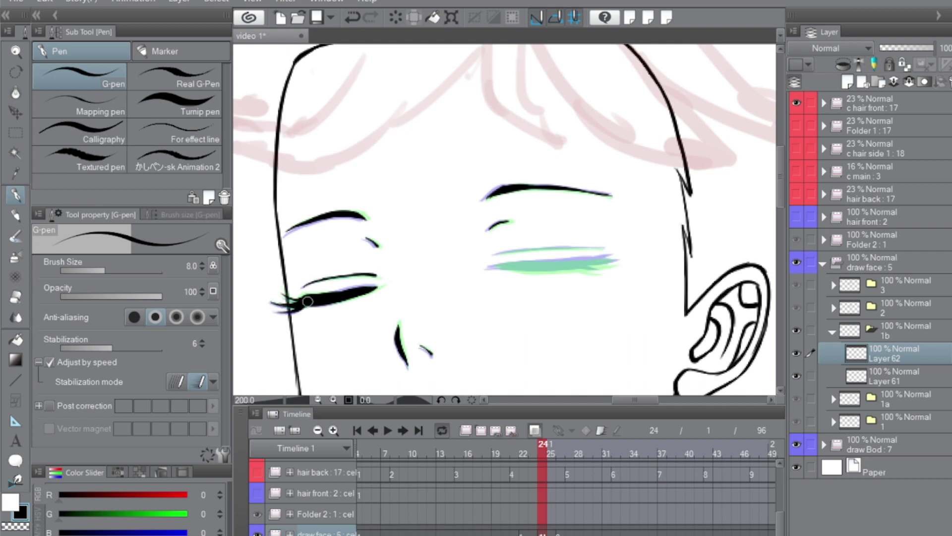
Ink the near closed eye's lash line and eyelid crease on cel 1b and merge the layer down.
{"action": "mouse_move", "coordinate": [488, 268]}
{"action": "left_mouse_down"}
{"action": "mouse_move", "coordinate": [610, 261]}
{"action": "mouse_move", "coordinate": [596, 258]}
{"action": "left_mouse_up"}
{"action": "left_click_drag", "start_coordinate": [492, 254], "coordinate": [605, 248]}
{"action": "left_click", "coordinate": [909, 81]}
Ink the mouth line and the lower-lip mark on cel 1b, and compare the neighbouring frames.
{"action": "mouse_move", "coordinate": [397, 392]}
{"action": "left_mouse_down"}
{"action": "mouse_move", "coordinate": [410, 230]}
{"action": "mouse_move", "coordinate": [331, 321]}
{"action": "left_mouse_up"}
{"action": "left_click_drag", "start_coordinate": [330, 339], "coordinate": [431, 331]}
{"action": "left_click_drag", "start_coordinate": [356, 370], "coordinate": [392, 372]}
{"action": "key", "text": "ctrl+minus"}
{"action": "key", "text": "ctrl+minus"}
{"action": "key", "text": "ctrl+minus"}
{"action": "left_click", "coordinate": [538, 456]}
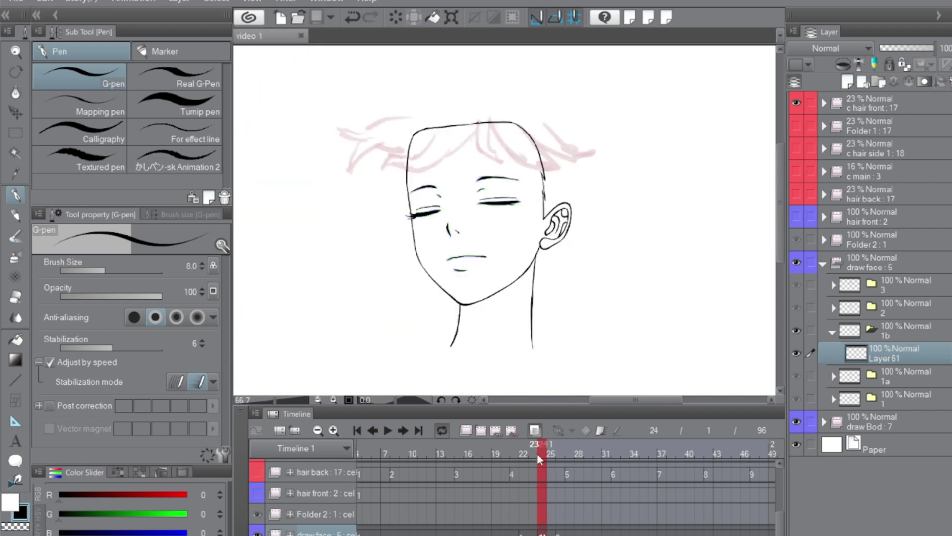
{"action": "left_click", "coordinate": [561, 453]}
Add a new in-between cel at frame 47 of the draw face track and ink the nose on it.
{"action": "left_click", "coordinate": [515, 454]}
{"action": "left_click", "coordinate": [481, 430]}
{"action": "mouse_move", "coordinate": [496, 218]}
{"action": "left_mouse_down"}
{"action": "mouse_move", "coordinate": [557, 263]}
{"action": "mouse_move", "coordinate": [564, 283]}
{"action": "mouse_move", "coordinate": [587, 268]}
{"action": "left_mouse_up"}
{"action": "scroll", "coordinate": [425, 238], "scroll_direction": "up", "scroll_amount": 3}
{"action": "key", "text": "ctrl+z"}
{"action": "left_click", "coordinate": [539, 454]}
{"action": "left_click", "coordinate": [515, 453]}
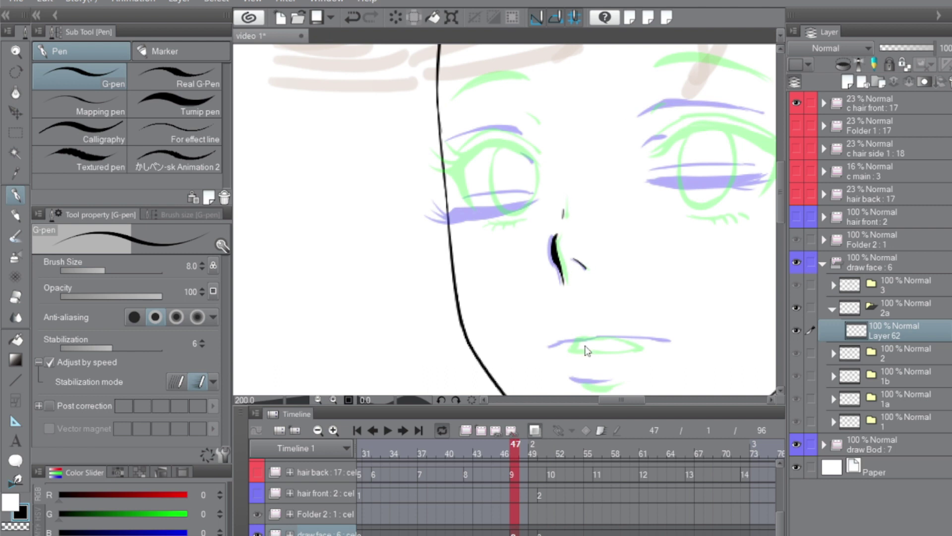
Ink the slightly open mouth and the lower-lip mark on cel 2a, midway between the onion-skin guides.
{"action": "left_click_drag", "start_coordinate": [593, 336], "coordinate": [654, 339]}
{"action": "left_click_drag", "start_coordinate": [561, 346], "coordinate": [640, 345]}
{"action": "left_click_drag", "start_coordinate": [586, 278], "coordinate": [554, 257]}
{"action": "left_click_drag", "start_coordinate": [543, 359], "coordinate": [582, 363]}
Ink both eyebrows and the inner-eye creases of cel 2a on a new layer.
{"action": "left_click_drag", "start_coordinate": [526, 213], "coordinate": [602, 292]}
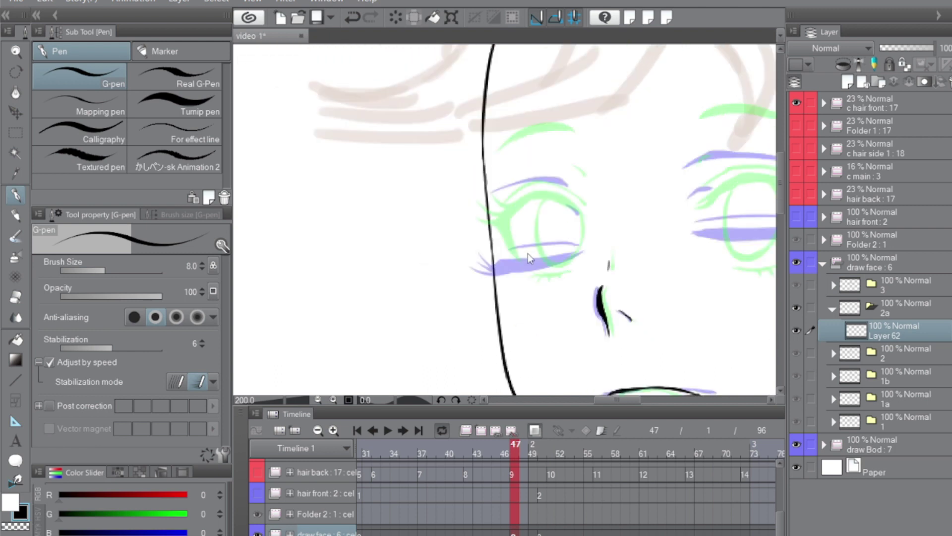
{"action": "left_click_drag", "start_coordinate": [546, 164], "coordinate": [413, 289]}
{"action": "left_click", "coordinate": [847, 81]}
{"action": "left_click_drag", "start_coordinate": [360, 297], "coordinate": [443, 284]}
{"action": "mouse_move", "coordinate": [443, 308]}
{"action": "left_mouse_down"}
{"action": "mouse_move", "coordinate": [429, 280]}
{"action": "mouse_move", "coordinate": [441, 294]}
{"action": "left_mouse_up"}
{"action": "mouse_move", "coordinate": [496, 277]}
{"action": "left_mouse_down"}
{"action": "mouse_move", "coordinate": [469, 273]}
{"action": "mouse_move", "coordinate": [534, 263]}
{"action": "left_mouse_up"}
{"action": "left_click_drag", "start_coordinate": [521, 237], "coordinate": [579, 225]}
{"action": "mouse_move", "coordinate": [522, 236]}
{"action": "left_mouse_down"}
{"action": "mouse_move", "coordinate": [595, 227]}
{"action": "mouse_move", "coordinate": [644, 242]}
{"action": "left_mouse_up"}
{"action": "left_click_drag", "start_coordinate": [553, 240], "coordinate": [628, 158]}
Ink the far half-open eye on cel 2a with its lash line, eyelid crease, lower lashes and iris.
{"action": "mouse_move", "coordinate": [397, 242]}
{"action": "left_mouse_down"}
{"action": "mouse_move", "coordinate": [375, 250]}
{"action": "mouse_move", "coordinate": [464, 229]}
{"action": "mouse_move", "coordinate": [487, 242]}
{"action": "left_mouse_up"}
{"action": "mouse_move", "coordinate": [398, 230]}
{"action": "left_mouse_down"}
{"action": "mouse_move", "coordinate": [472, 219]}
{"action": "mouse_move", "coordinate": [488, 232]}
{"action": "left_mouse_up"}
{"action": "left_click_drag", "start_coordinate": [396, 247], "coordinate": [421, 267]}
{"action": "mouse_move", "coordinate": [428, 272]}
{"action": "left_mouse_down"}
{"action": "mouse_move", "coordinate": [475, 268]}
{"action": "mouse_move", "coordinate": [439, 276]}
{"action": "left_mouse_up"}
{"action": "left_click_drag", "start_coordinate": [450, 270], "coordinate": [449, 276]}
{"action": "left_click_drag", "start_coordinate": [436, 232], "coordinate": [445, 271]}
{"action": "left_click_drag", "start_coordinate": [479, 239], "coordinate": [474, 271]}
Ink the near half-open eye on a new layer of cel 2a with its lash line, lower lashes, iris and eyelid crease.
{"action": "scroll", "coordinate": [509, 213], "scroll_direction": "down", "scroll_amount": 1}
{"action": "mouse_move", "coordinate": [515, 453]}
{"action": "left_mouse_down"}
{"action": "mouse_move", "coordinate": [506, 452]}
{"action": "mouse_move", "coordinate": [524, 452]}
{"action": "left_mouse_up"}
{"action": "left_click", "coordinate": [847, 82]}
{"action": "scroll", "coordinate": [578, 174], "scroll_direction": "up", "scroll_amount": 1}
{"action": "mouse_move", "coordinate": [571, 238]}
{"action": "left_mouse_down"}
{"action": "mouse_move", "coordinate": [630, 225]}
{"action": "mouse_move", "coordinate": [721, 229]}
{"action": "left_mouse_up"}
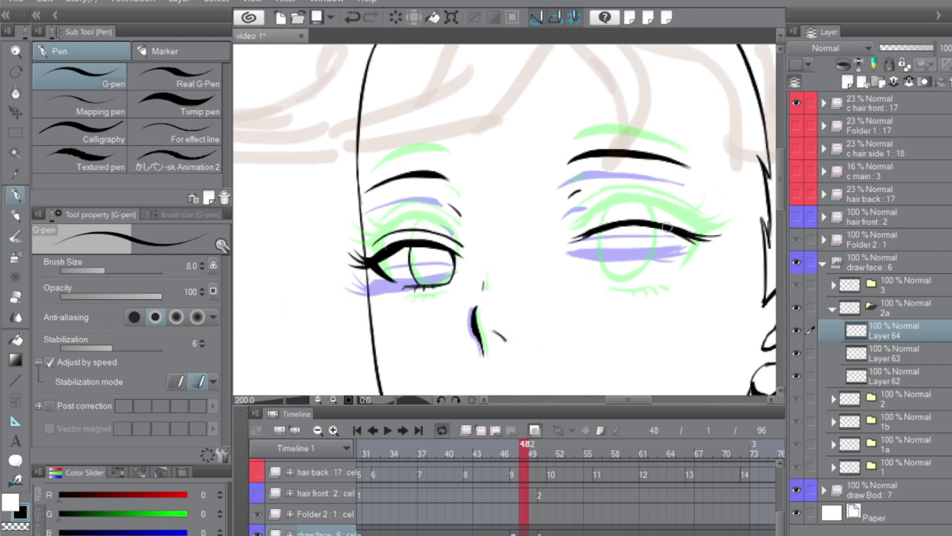
{"action": "mouse_move", "coordinate": [665, 266]}
{"action": "left_mouse_down"}
{"action": "mouse_move", "coordinate": [688, 242]}
{"action": "mouse_move", "coordinate": [681, 260]}
{"action": "left_mouse_up"}
{"action": "left_click_drag", "start_coordinate": [605, 274], "coordinate": [657, 272]}
{"action": "left_click_drag", "start_coordinate": [600, 228], "coordinate": [602, 271]}
{"action": "mouse_move", "coordinate": [647, 226]}
{"action": "left_mouse_down"}
{"action": "mouse_move", "coordinate": [648, 273]}
{"action": "mouse_move", "coordinate": [649, 245]}
{"action": "left_mouse_up"}
{"action": "key", "text": "ctrl+z"}
{"action": "left_click_drag", "start_coordinate": [572, 229], "coordinate": [700, 235]}
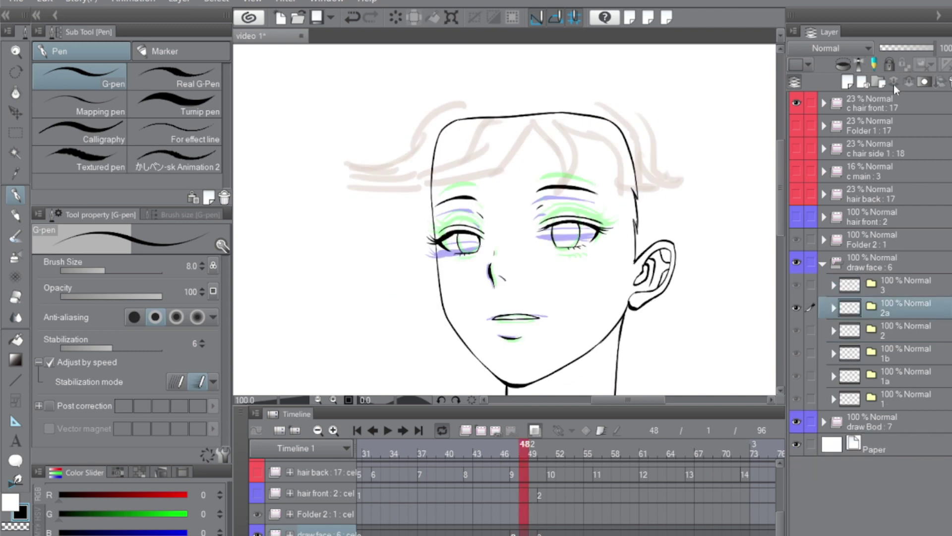
Add a new in-between cel at frame 49 of the draw face track and ink both inner-eye creases.
{"action": "left_click", "coordinate": [534, 446]}
{"action": "left_click", "coordinate": [482, 430]}
{"action": "scroll", "coordinate": [520, 176], "scroll_direction": "up", "scroll_amount": 2}
{"action": "left_click_drag", "start_coordinate": [431, 240], "coordinate": [443, 251]}
{"action": "left_click_drag", "start_coordinate": [552, 234], "coordinate": [564, 228]}
Ink both eyebrows on a new layer of cel 2b, between the green and purple guides.
{"action": "key", "text": "ctrl+shift+n"}
{"action": "left_click_drag", "start_coordinate": [348, 227], "coordinate": [429, 207]}
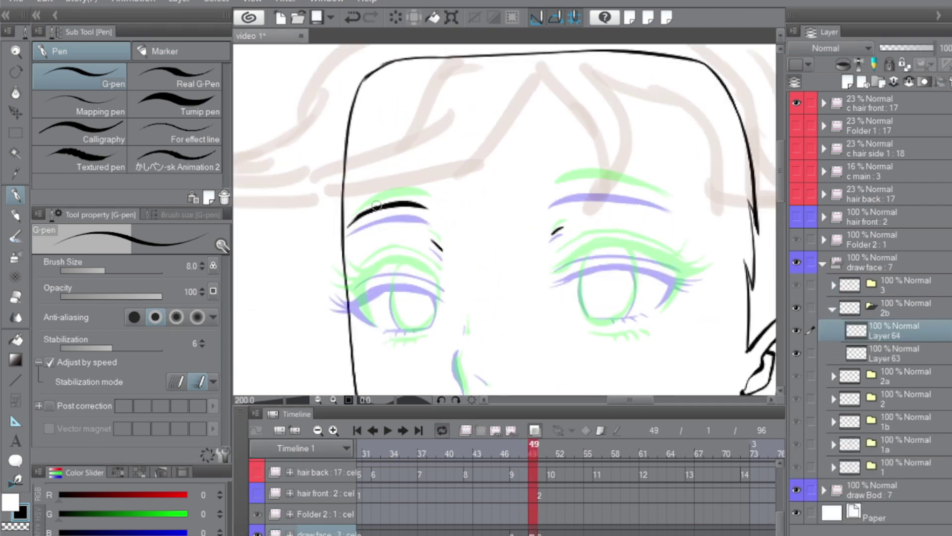
{"action": "left_click_drag", "start_coordinate": [370, 209], "coordinate": [430, 206]}
{"action": "mouse_move", "coordinate": [552, 194]}
{"action": "left_mouse_down"}
{"action": "mouse_move", "coordinate": [645, 191]}
{"action": "mouse_move", "coordinate": [672, 205]}
{"action": "left_mouse_up"}
Ink the far eye's upper lash line, outer lashes and eyelid crease on a new layer of cel 2b, and save.
{"action": "key", "text": "ctrl+shift+n"}
{"action": "left_click_drag", "start_coordinate": [353, 298], "coordinate": [375, 323]}
{"action": "mouse_move", "coordinate": [353, 299]}
{"action": "left_mouse_down"}
{"action": "mouse_move", "coordinate": [331, 298]}
{"action": "mouse_move", "coordinate": [336, 284]}
{"action": "left_mouse_up"}
{"action": "key", "text": "ctrl+z"}
{"action": "mouse_move", "coordinate": [351, 296]}
{"action": "left_mouse_down"}
{"action": "mouse_move", "coordinate": [379, 276]}
{"action": "mouse_move", "coordinate": [418, 277]}
{"action": "left_mouse_up"}
{"action": "left_click_drag", "start_coordinate": [402, 271], "coordinate": [445, 295]}
{"action": "left_click_drag", "start_coordinate": [353, 280], "coordinate": [443, 278]}
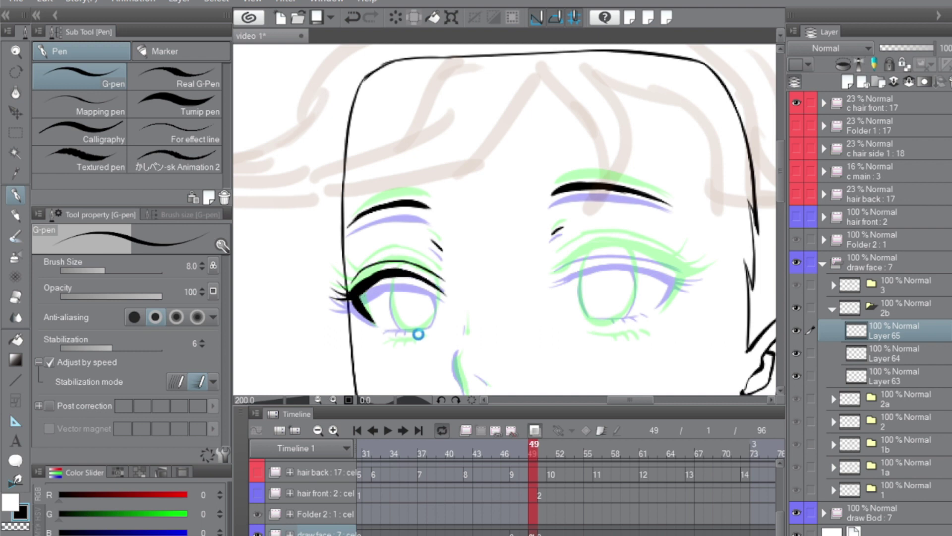
{"action": "key", "text": "ctrl+s"}
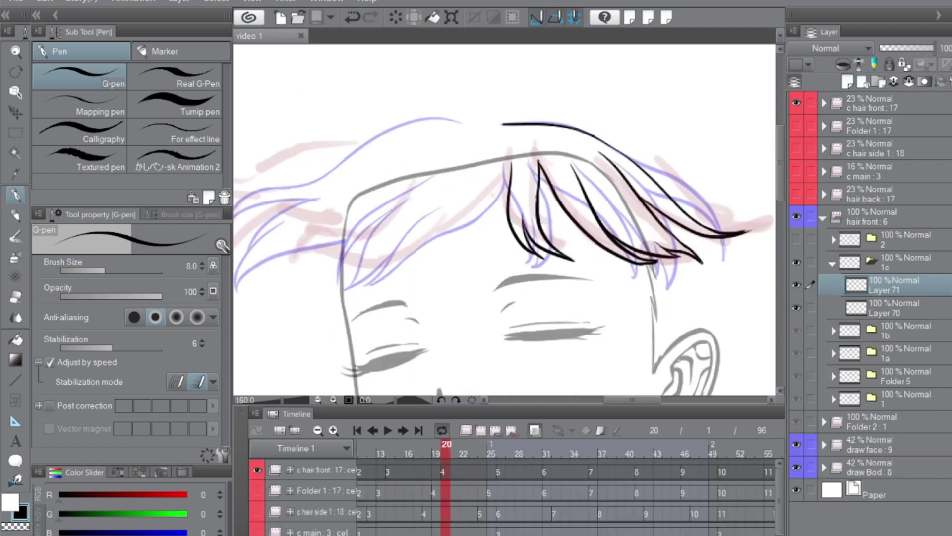
Rotate the canvas and ink the small fringe lock over the far temple on hair front cel 1c.
{"action": "mouse_move", "coordinate": [594, 264]}
{"action": "left_mouse_down"}
{"action": "mouse_move", "coordinate": [687, 288]}
{"action": "mouse_move", "coordinate": [617, 61]}
{"action": "mouse_move", "coordinate": [684, 143]}
{"action": "left_mouse_up"}
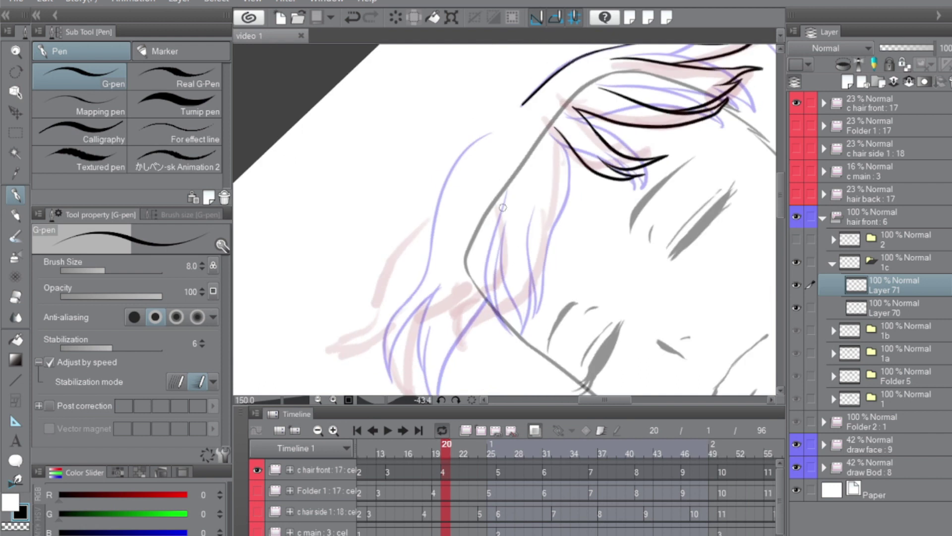
{"action": "mouse_move", "coordinate": [502, 197]}
{"action": "left_mouse_down"}
{"action": "mouse_move", "coordinate": [502, 275]}
{"action": "mouse_move", "coordinate": [518, 242]}
{"action": "left_mouse_up"}
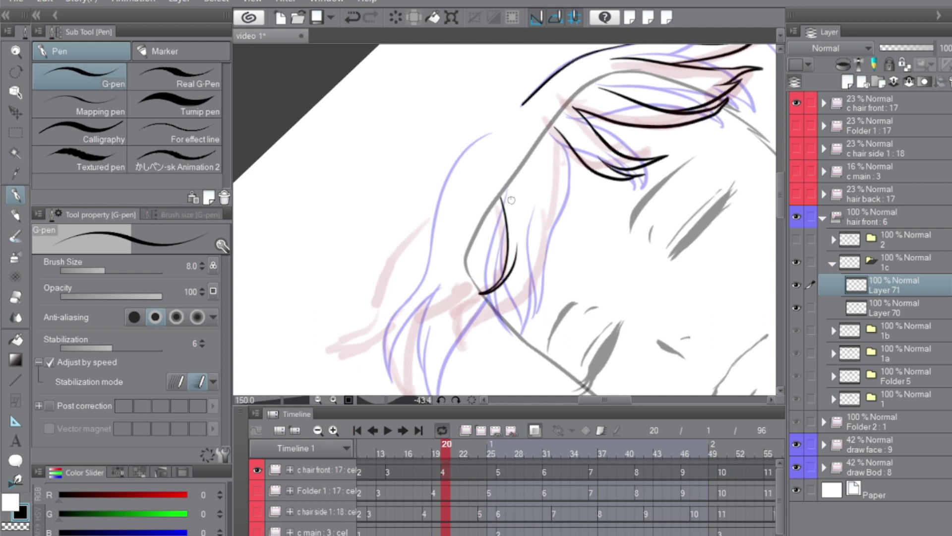
{"action": "mouse_move", "coordinate": [511, 200]}
{"action": "left_mouse_down"}
{"action": "mouse_move", "coordinate": [514, 254]}
{"action": "mouse_move", "coordinate": [497, 344]}
{"action": "left_mouse_up"}
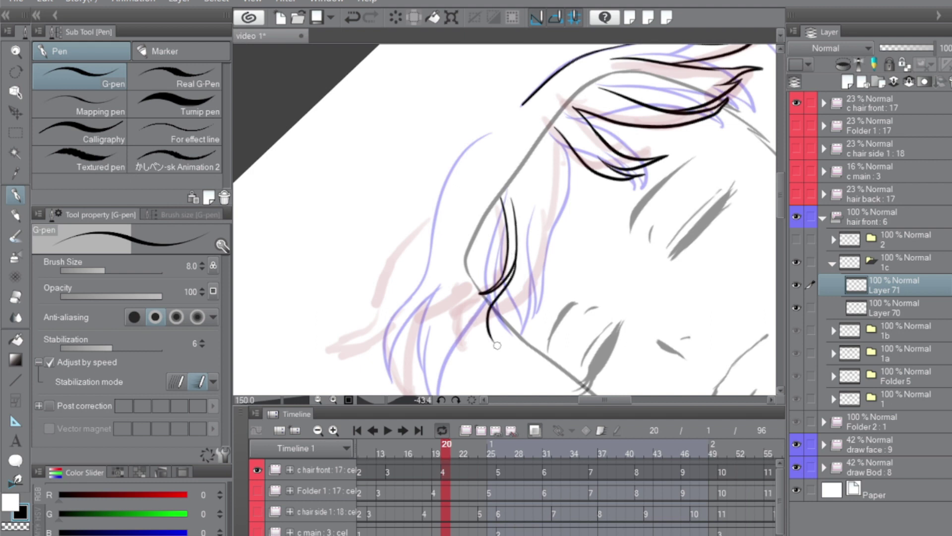
{"action": "key", "text": "ctrl+z"}
{"action": "mouse_move", "coordinate": [513, 240]}
{"action": "left_mouse_down"}
{"action": "mouse_move", "coordinate": [507, 327]}
{"action": "mouse_move", "coordinate": [532, 263]}
{"action": "mouse_move", "coordinate": [497, 317]}
{"action": "mouse_move", "coordinate": [505, 334]}
{"action": "mouse_move", "coordinate": [543, 269]}
{"action": "left_mouse_up"}
{"action": "key", "text": "ctrl+z"}
{"action": "key", "text": "ctrl+z"}
{"action": "key", "text": "ctrl+z"}
{"action": "left_click_drag", "start_coordinate": [505, 332], "coordinate": [538, 267]}
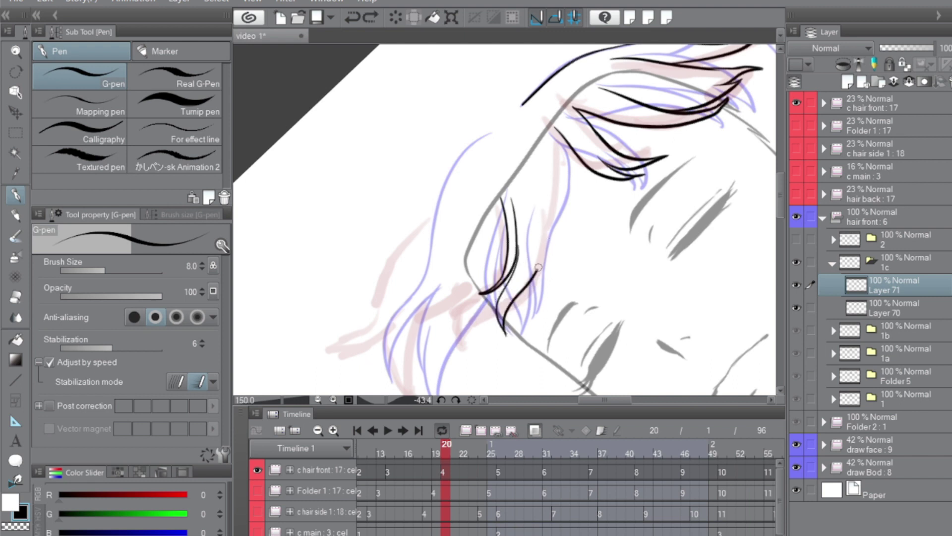
Ink the long fringe strand running from the parting to the far temple on cel 1c, and save the file.
{"action": "key", "text": "ctrl+z"}
{"action": "mouse_move", "coordinate": [545, 207]}
{"action": "left_mouse_down"}
{"action": "mouse_move", "coordinate": [524, 312]}
{"action": "mouse_move", "coordinate": [558, 236]}
{"action": "mouse_move", "coordinate": [560, 131]}
{"action": "mouse_move", "coordinate": [551, 246]}
{"action": "mouse_move", "coordinate": [566, 194]}
{"action": "left_mouse_up"}
{"action": "key", "text": "ctrl+z"}
{"action": "key", "text": "ctrl+z"}
{"action": "key", "text": "ctrl+z"}
{"action": "key", "text": "ctrl+z"}
{"action": "mouse_move", "coordinate": [552, 259]}
{"action": "left_mouse_down"}
{"action": "mouse_move", "coordinate": [562, 149]}
{"action": "mouse_move", "coordinate": [559, 168]}
{"action": "left_mouse_up"}
{"action": "key", "text": "ctrl+z"}
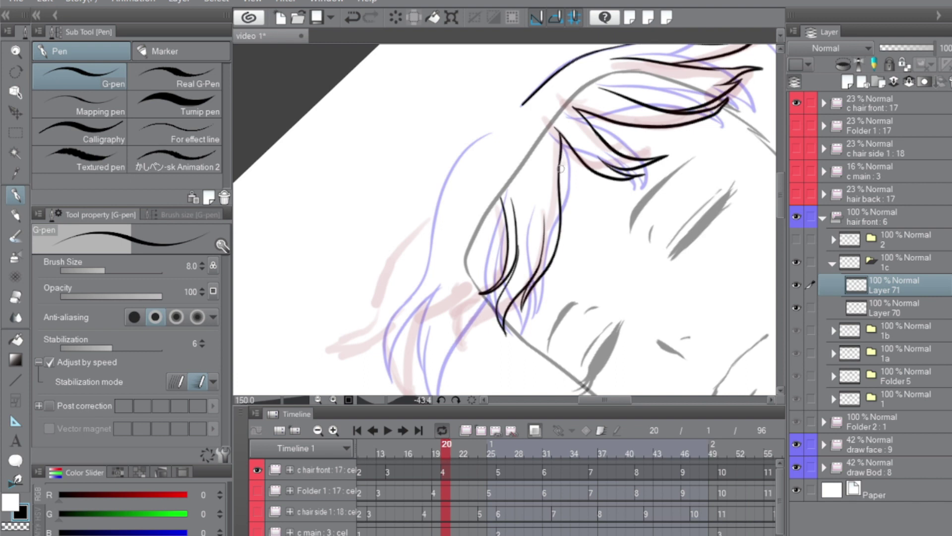
{"action": "left_click_drag", "start_coordinate": [506, 317], "coordinate": [573, 256]}
{"action": "key", "text": "ctrl+s"}
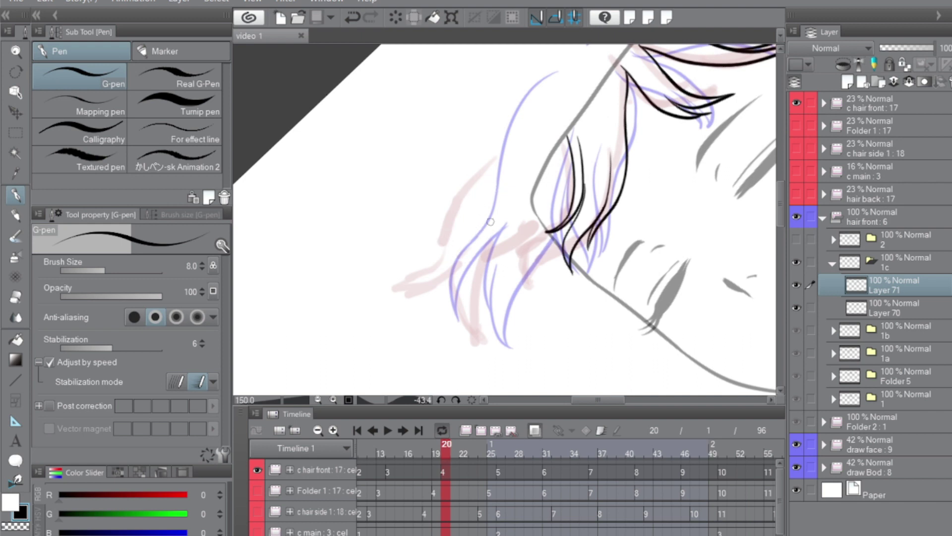
Ink the curved windblown hair tuft beyond the far temple on cel 1c and connect it to the fringe lock.
{"action": "mouse_move", "coordinate": [519, 195]}
{"action": "left_mouse_down"}
{"action": "mouse_move", "coordinate": [459, 273]}
{"action": "mouse_move", "coordinate": [462, 301]}
{"action": "left_mouse_up"}
{"action": "key", "text": "ctrl+z"}
{"action": "left_click_drag", "start_coordinate": [507, 207], "coordinate": [471, 307]}
{"action": "mouse_move", "coordinate": [478, 257]}
{"action": "left_mouse_down"}
{"action": "mouse_move", "coordinate": [484, 325]}
{"action": "mouse_move", "coordinate": [503, 260]}
{"action": "mouse_move", "coordinate": [540, 240]}
{"action": "mouse_move", "coordinate": [572, 173]}
{"action": "left_mouse_up"}
{"action": "key", "text": "ctrl+z"}
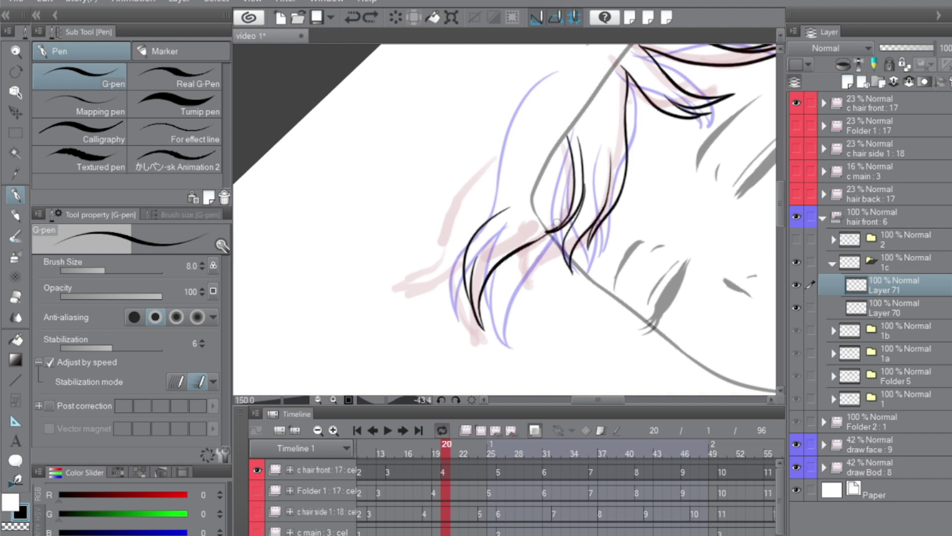
{"action": "left_click_drag", "start_coordinate": [548, 231], "coordinate": [573, 174]}
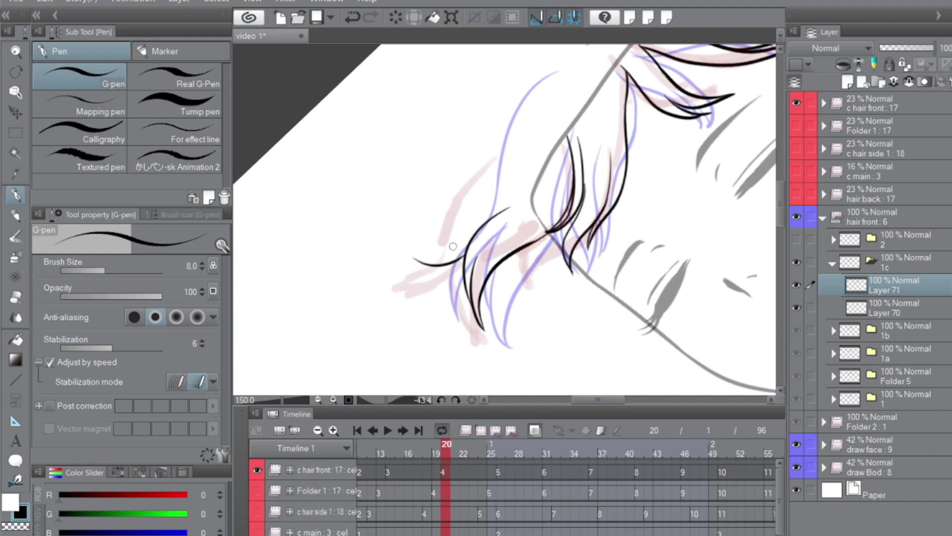
Ink the outer hair contour from the windblown upper tuft to the crown on cel 1c.
{"action": "left_click_drag", "start_coordinate": [468, 230], "coordinate": [521, 113]}
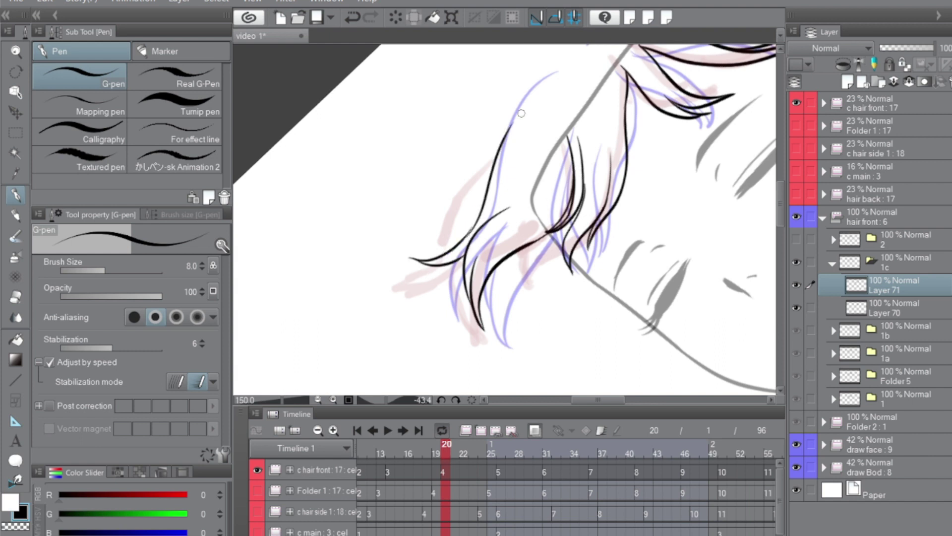
{"action": "key", "text": "ctrl+z"}
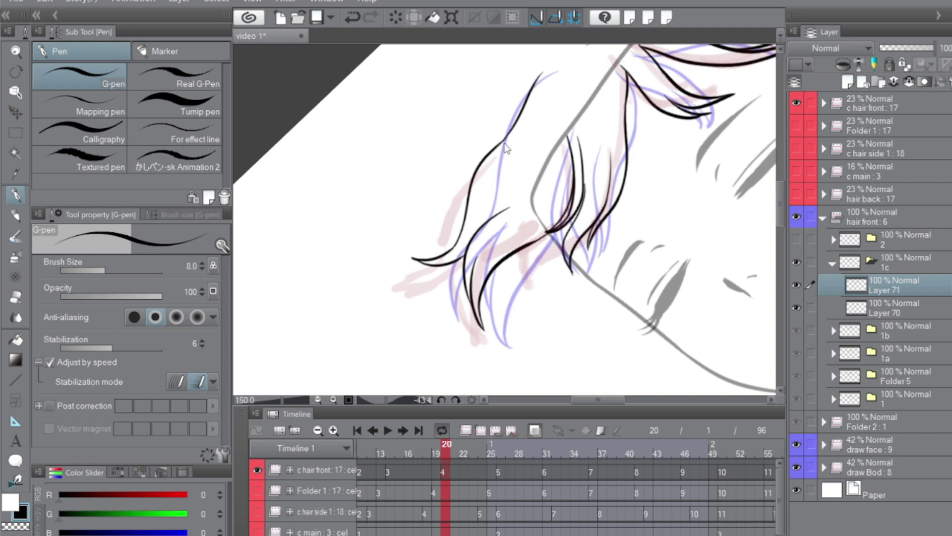
{"action": "left_click_drag", "start_coordinate": [513, 127], "coordinate": [555, 72]}
Reset the canvas rotation, zoom out, and scrub and play the animation to review the front hair's motion.
{"action": "key", "text": "ctrl+at"}
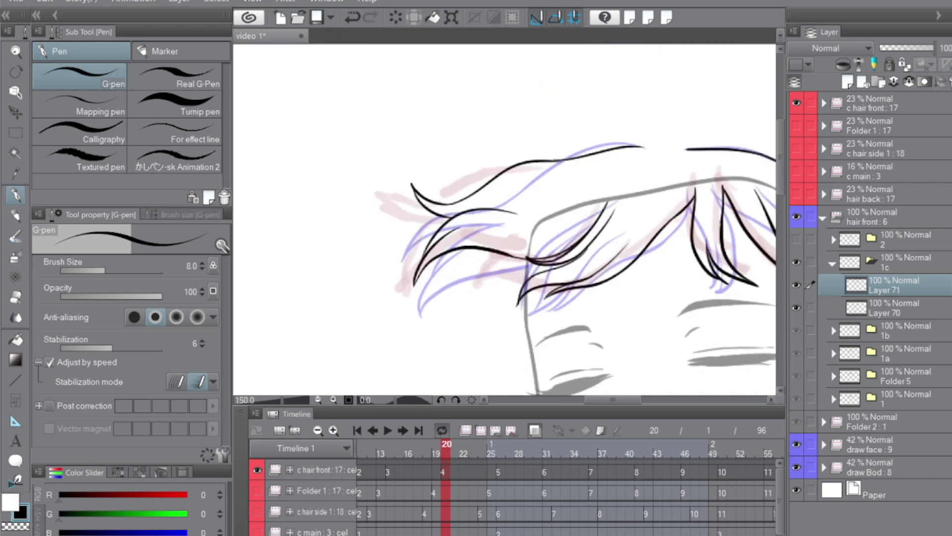
{"action": "key", "text": "ctrl+minus"}
{"action": "key", "text": "ctrl+minus"}
{"action": "key", "text": "ctrl+minus"}
{"action": "left_click_drag", "start_coordinate": [554, 260], "coordinate": [507, 219]}
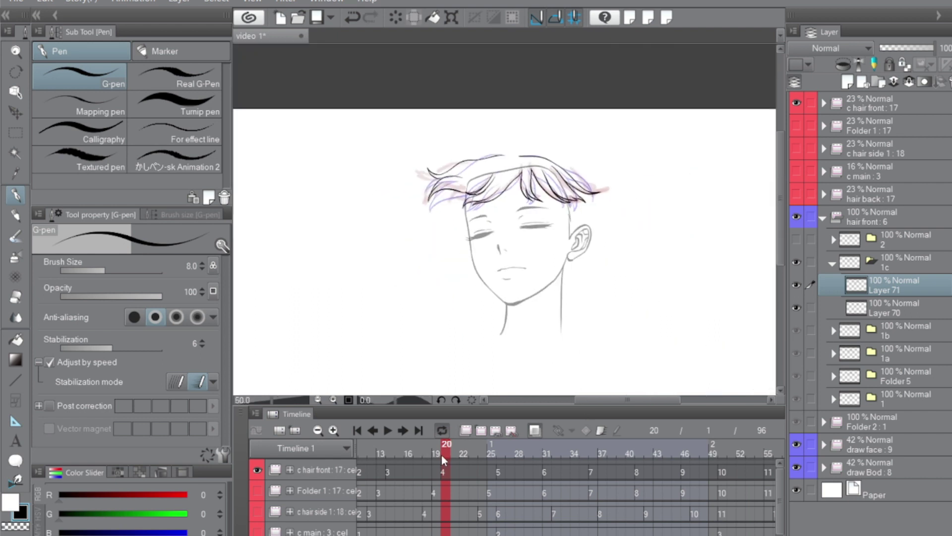
{"action": "left_click_drag", "start_coordinate": [442, 455], "coordinate": [580, 525]}
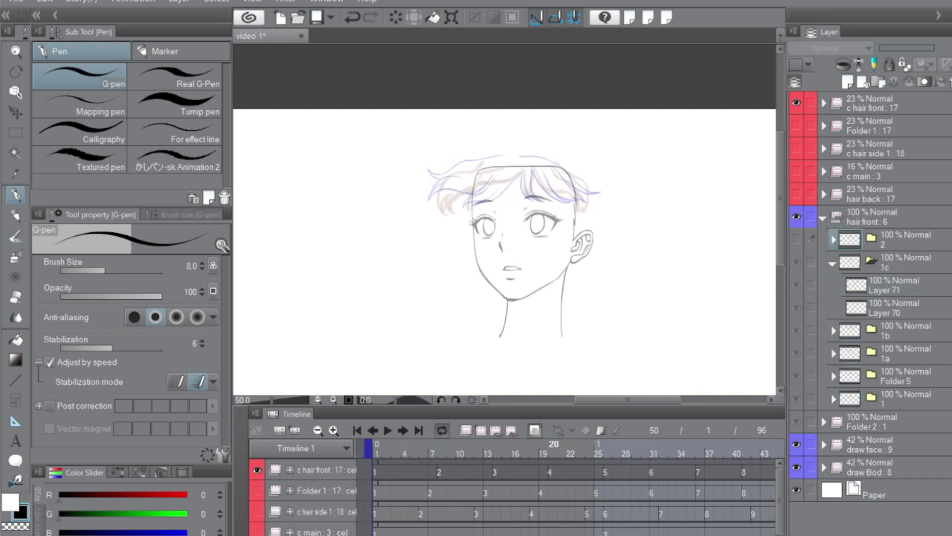
{"action": "left_click_drag", "start_coordinate": [554, 525], "coordinate": [373, 480]}
{"action": "left_click", "coordinate": [389, 430]}
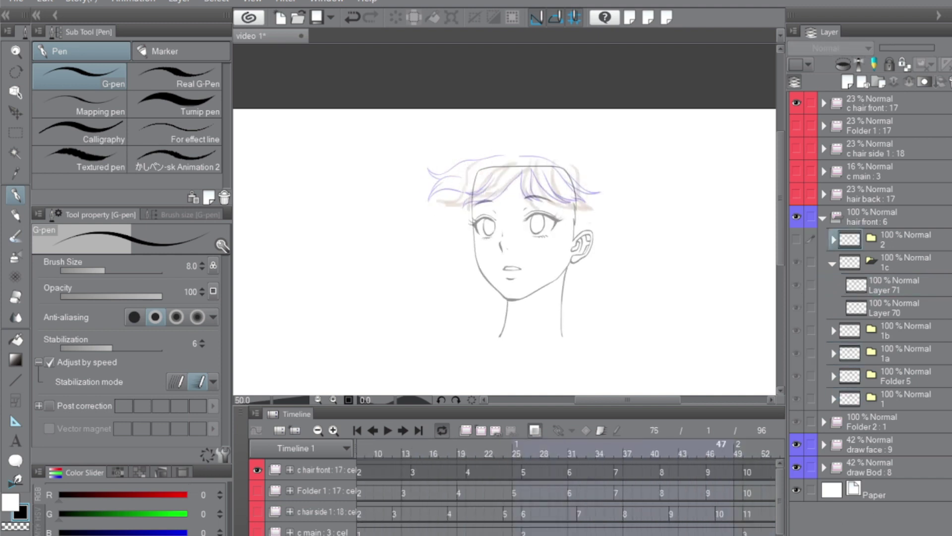
{"action": "left_click_drag", "start_coordinate": [950, 496], "coordinate": [489, 512]}
Merge cel 1c into a single layer and add a new cel folder with a drawing layer above it.
{"action": "key", "text": "ctrl+e"}
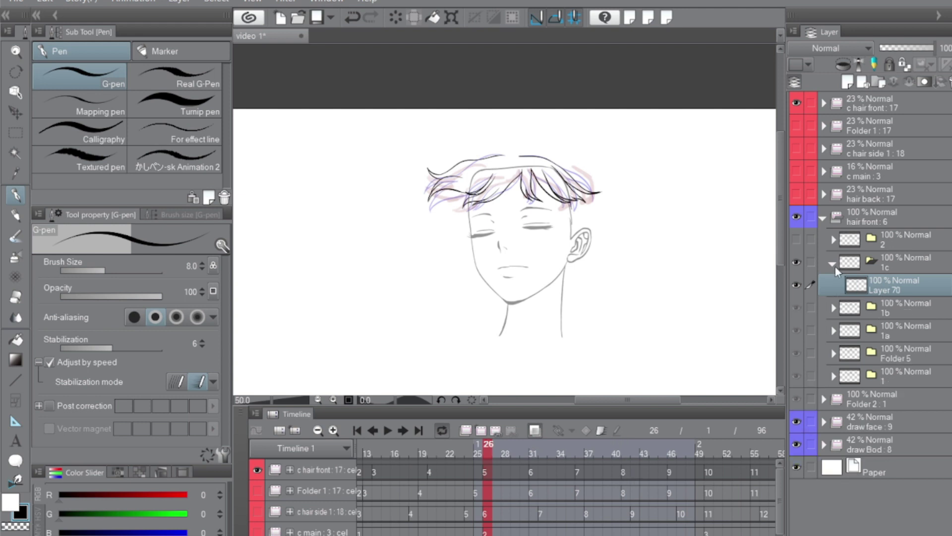
{"action": "left_click", "coordinate": [833, 264]}
{"action": "left_click", "coordinate": [895, 254]}
{"action": "left_click", "coordinate": [878, 82]}
{"action": "left_click", "coordinate": [848, 81]}
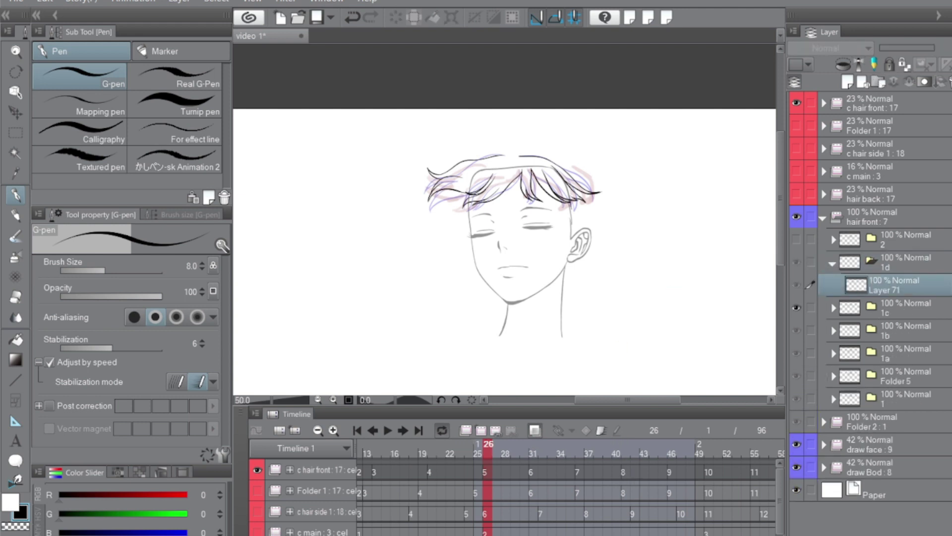
Open the cel selection for frame 26 of the hair front track.
{"action": "left_click", "coordinate": [479, 449]}
{"action": "left_click", "coordinate": [497, 430]}
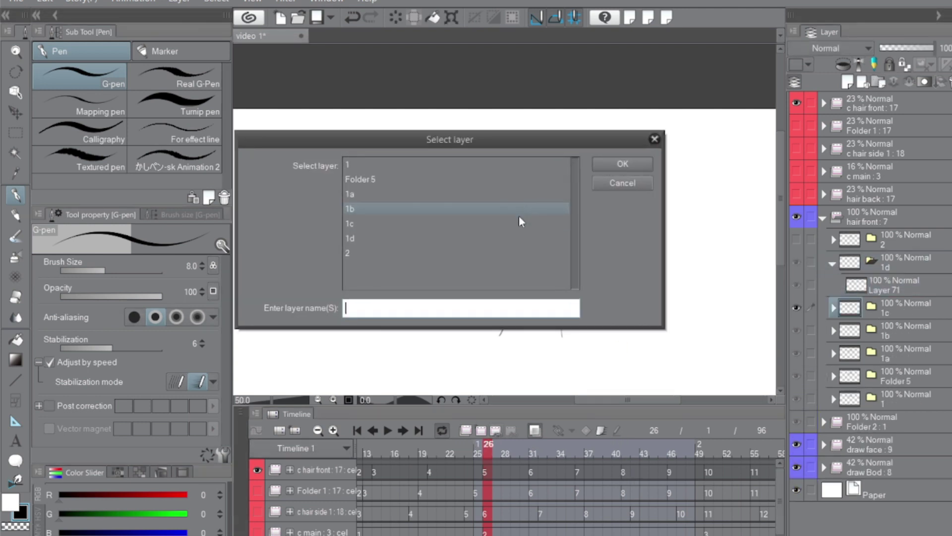